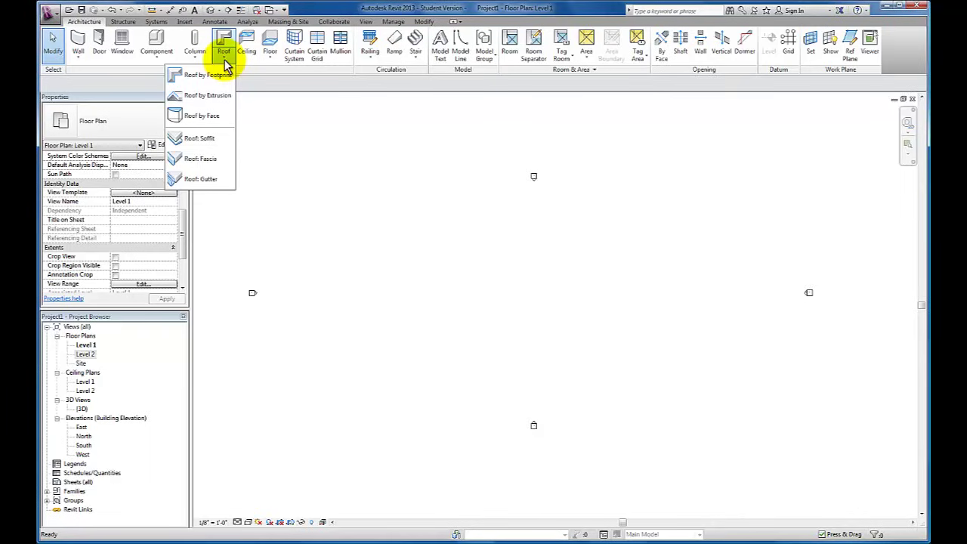
Step: Draw a rectangle of Exterior - Brick on CMU architectural walls, about 60' by 80', near the west elevation marker
left_click(78, 59)
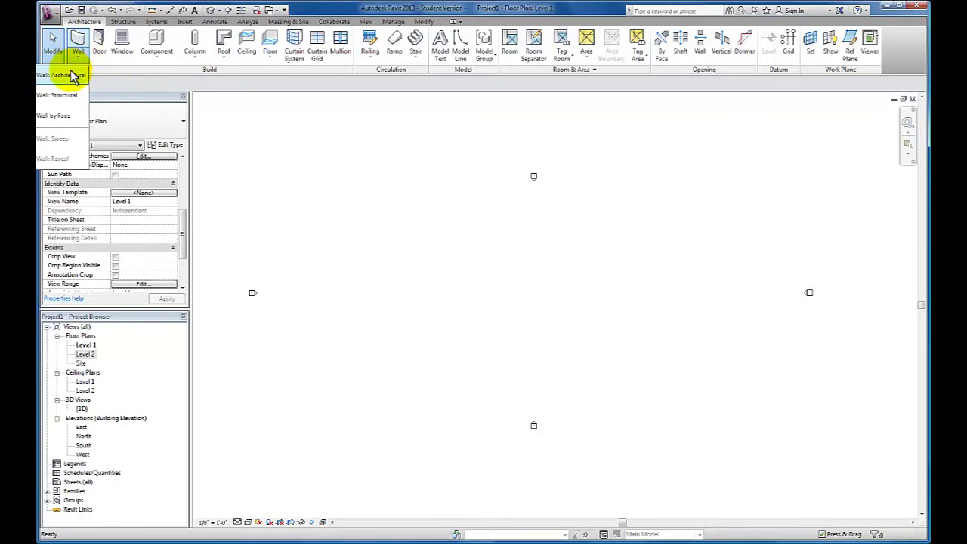
left_click(71, 75)
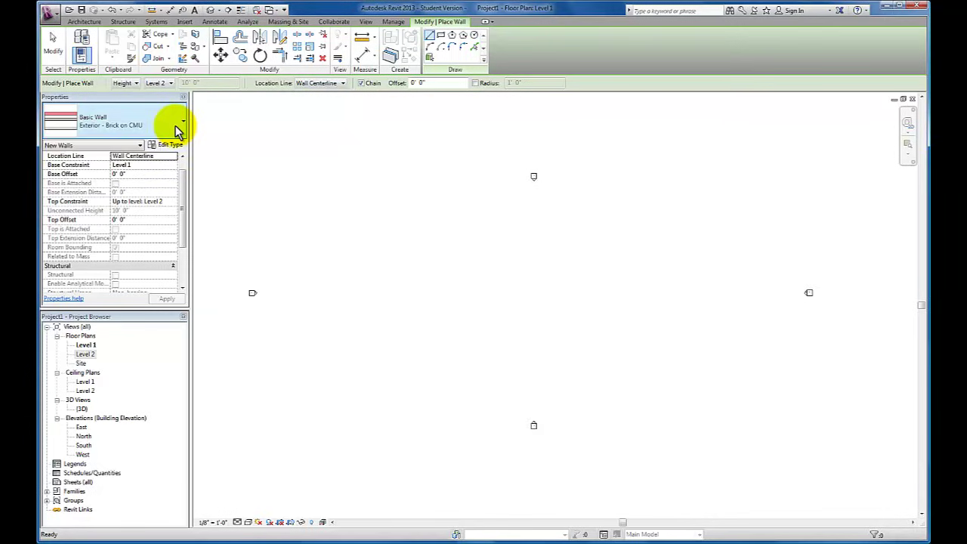
left_click(442, 36)
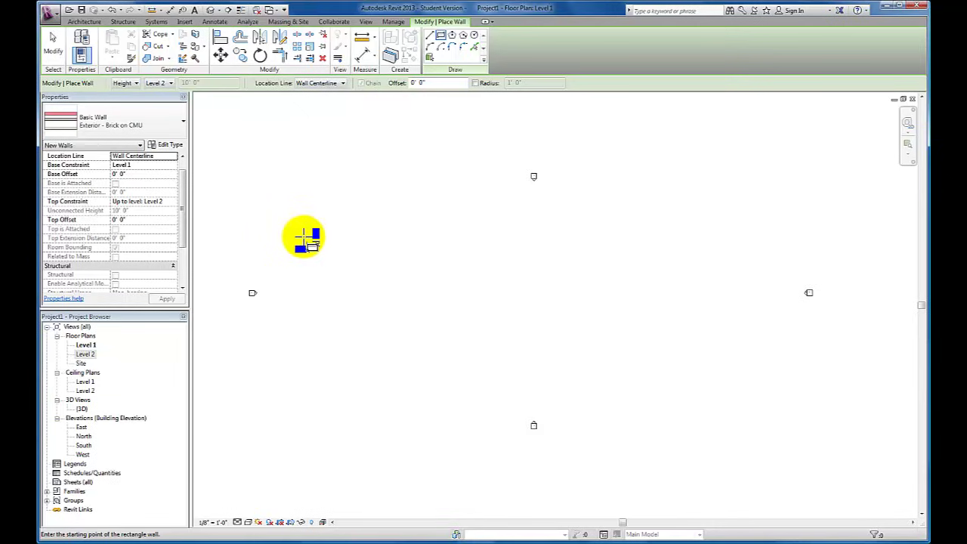
left_click(302, 236)
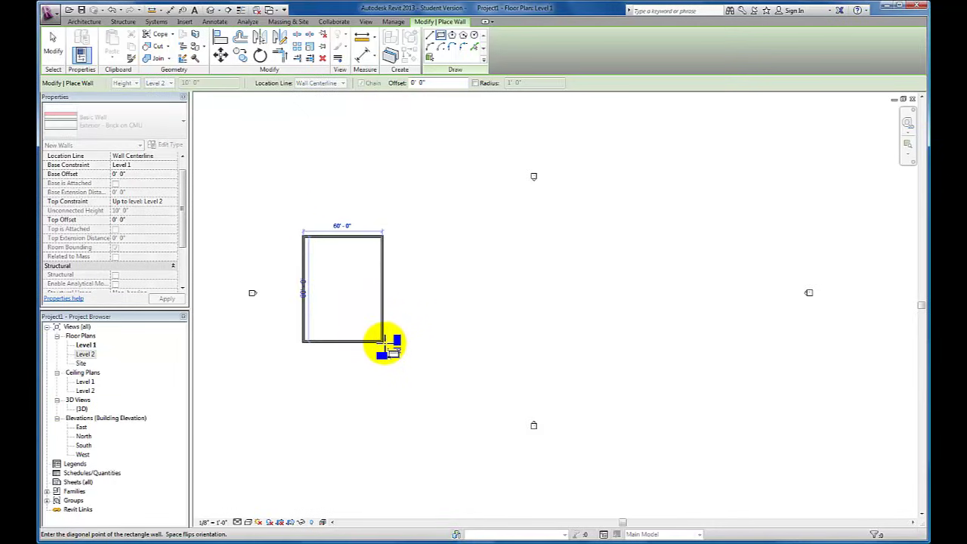
left_click(383, 341)
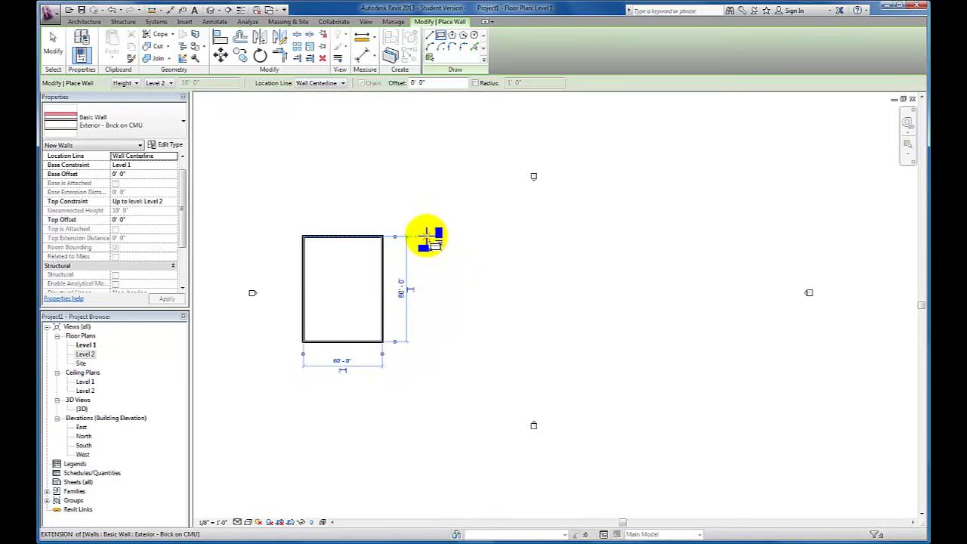
Step: Draw three more wall rectangles in a row east of the first, aligned with it, each about 57' to 61' wide and 80' deep
left_click(425, 236)
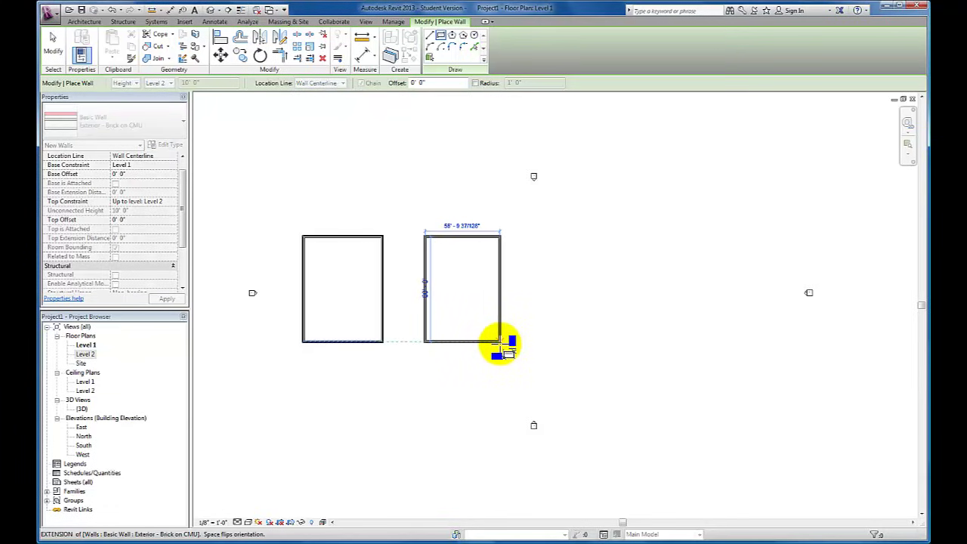
left_click(501, 342)
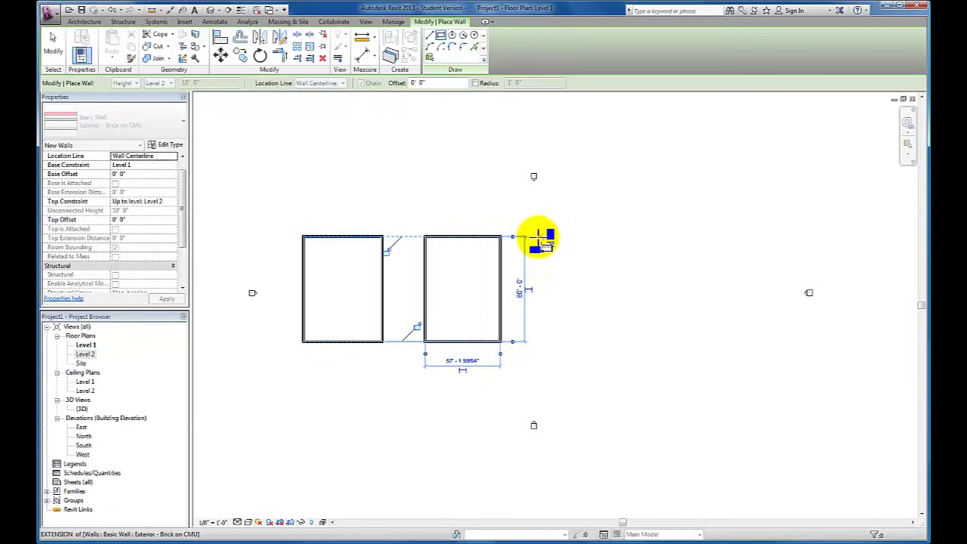
left_click(534, 236)
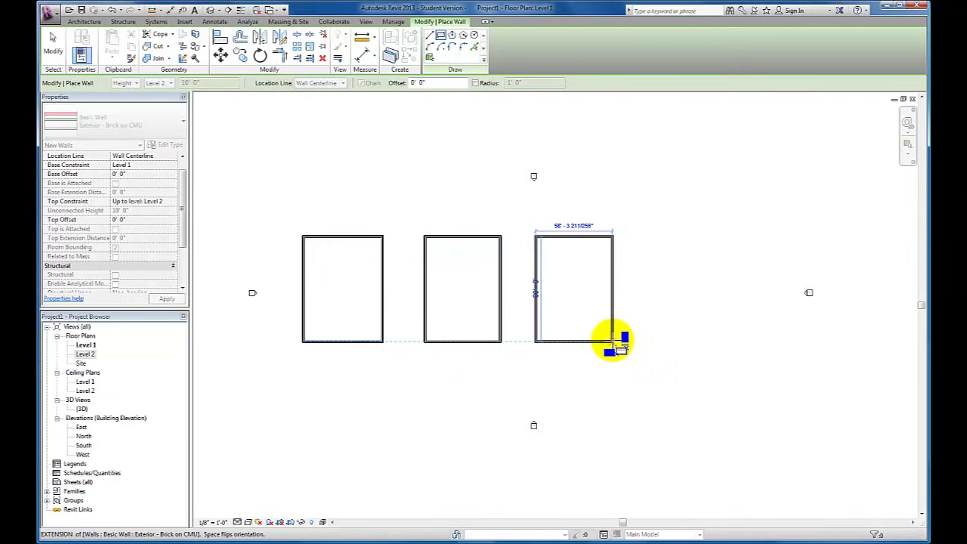
left_click(612, 341)
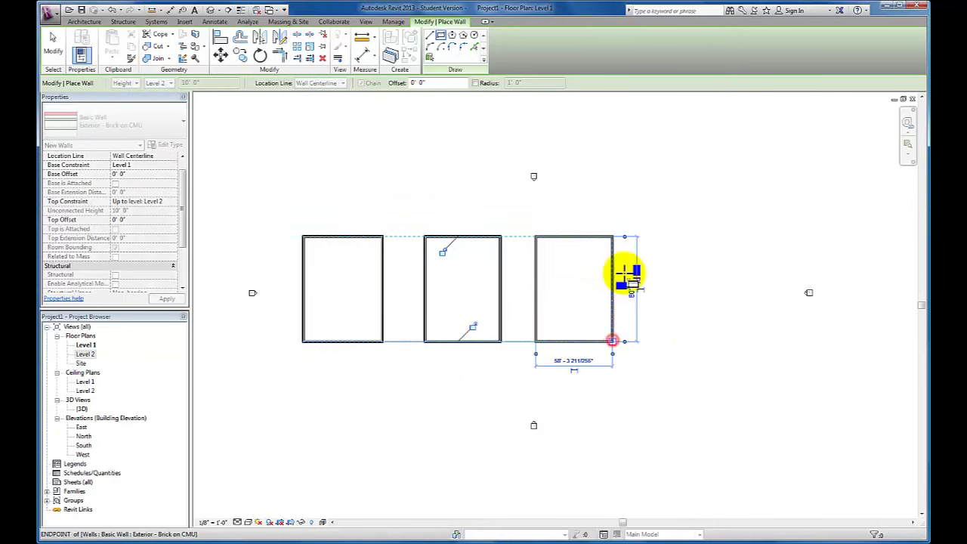
left_click(651, 237)
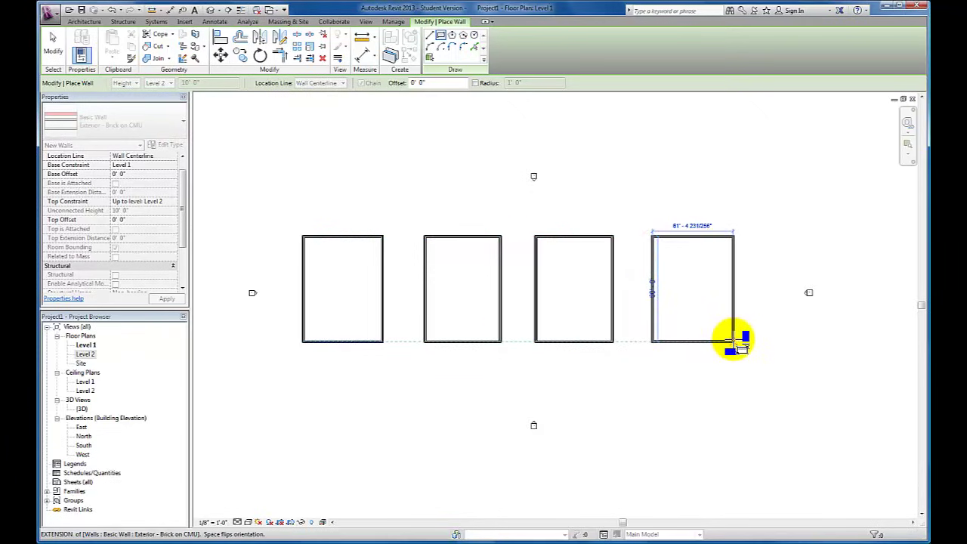
left_click(733, 341)
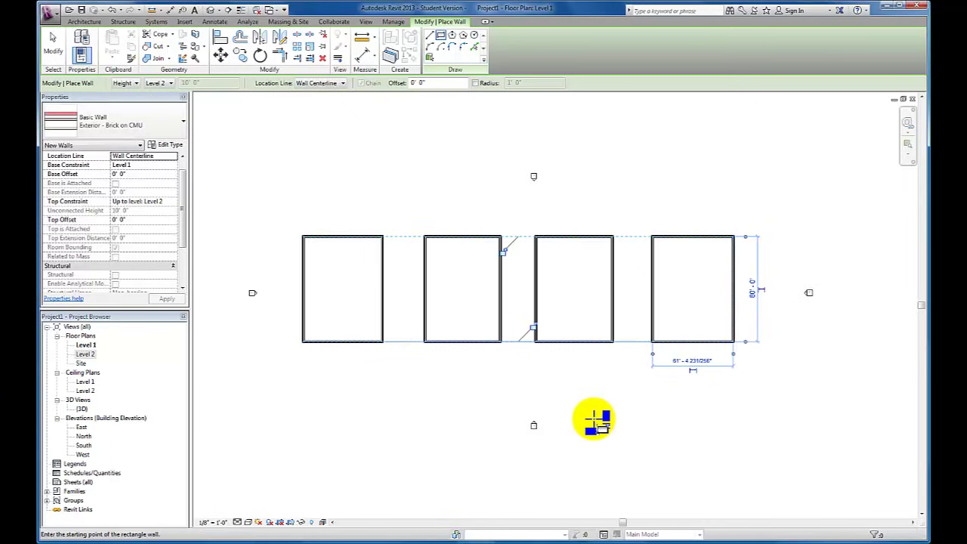
key("Escape")
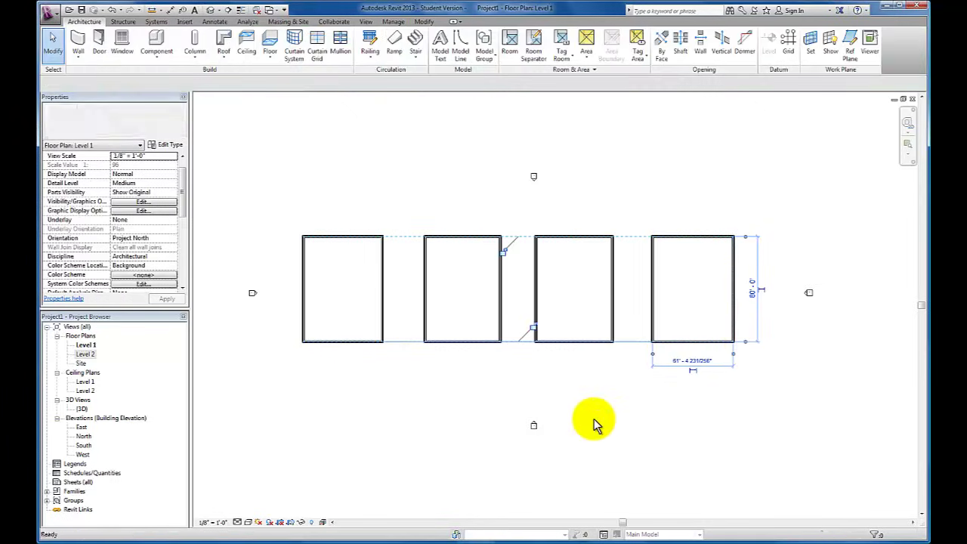
left_click(592, 415)
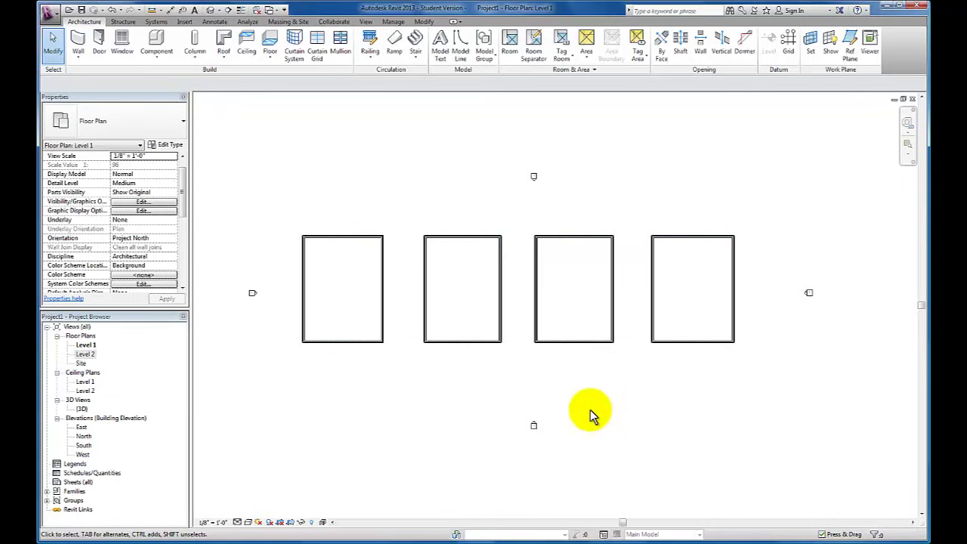
Step: Start a footprint roof moved to Level 2 and create its slope-defining boundary from the westernmost building's four walls with a 1' 6" overhang
left_click(226, 59)
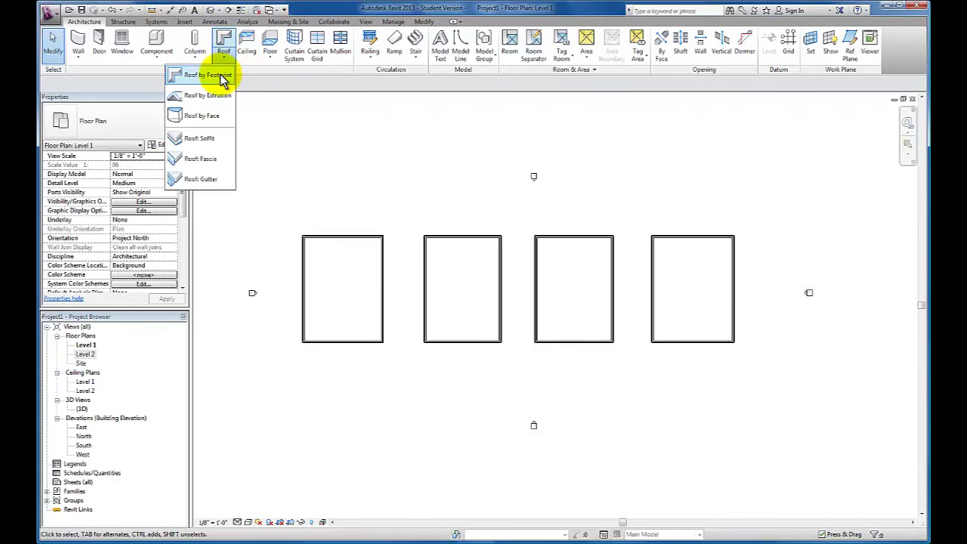
left_click(222, 76)
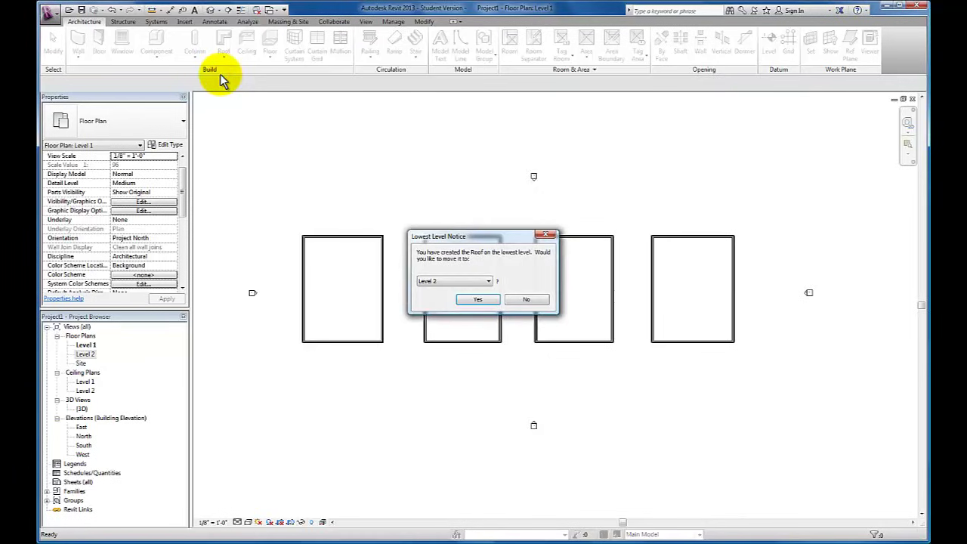
left_click(476, 301)
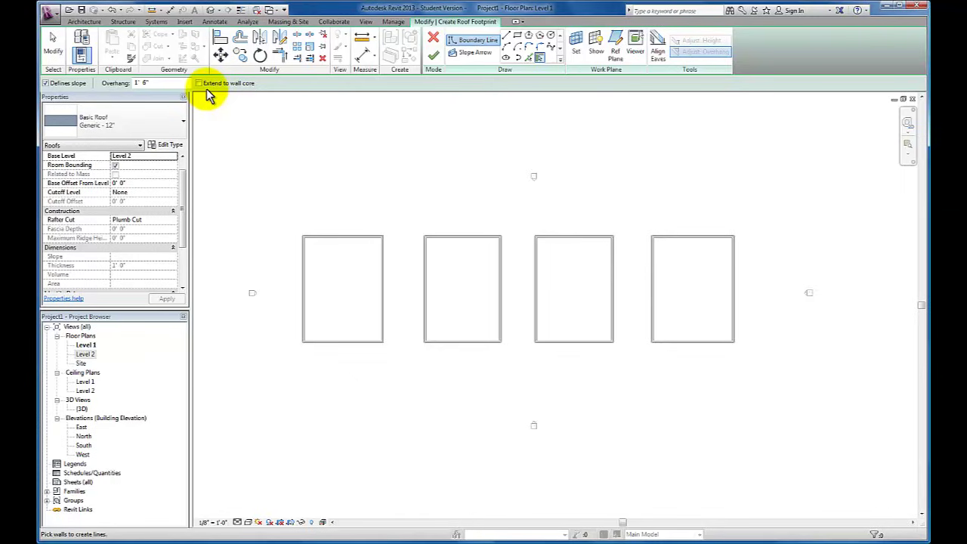
left_click(541, 60)
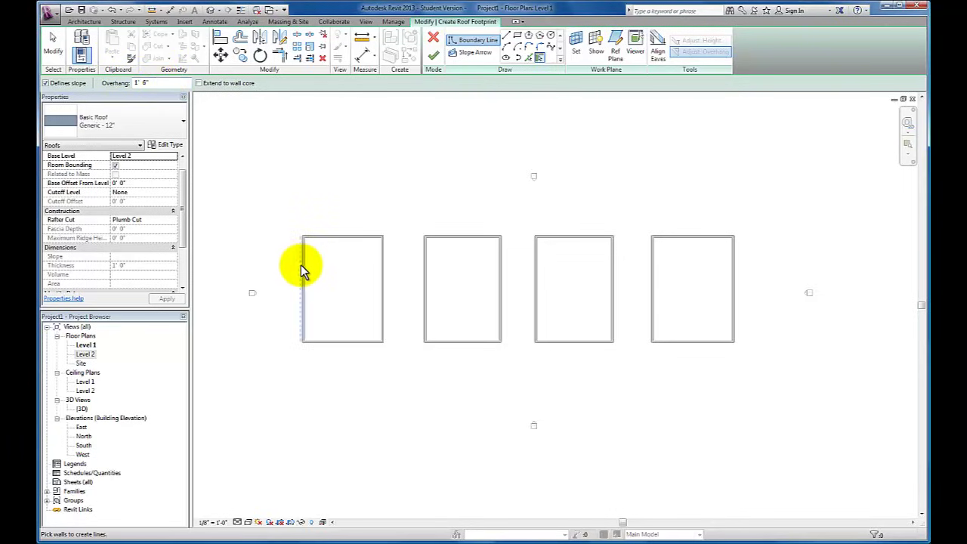
scroll(302, 265, "up", 2)
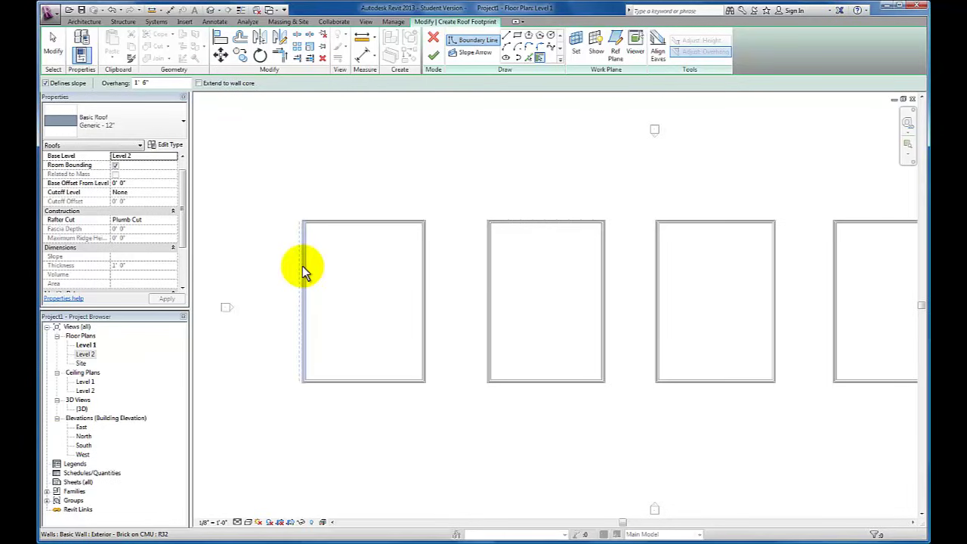
left_click(302, 266)
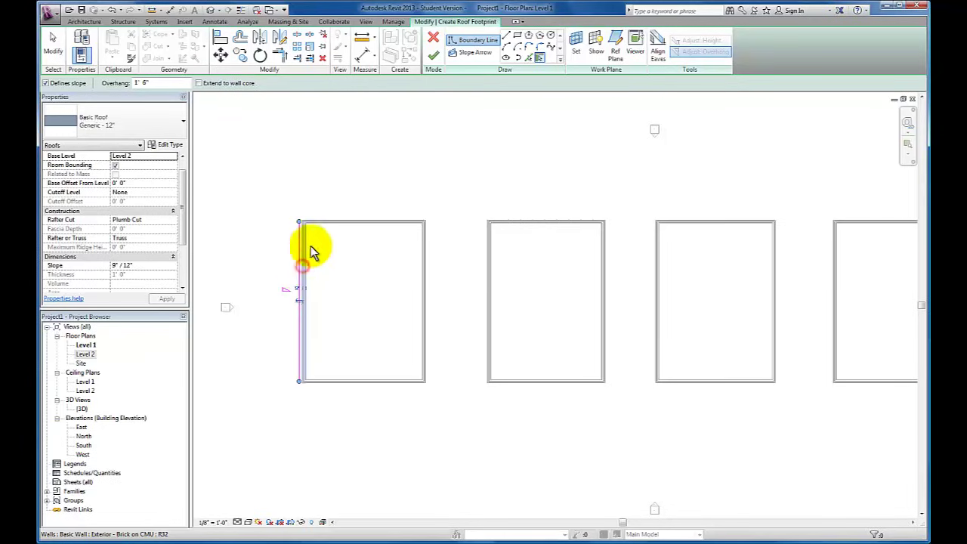
left_click(355, 224)
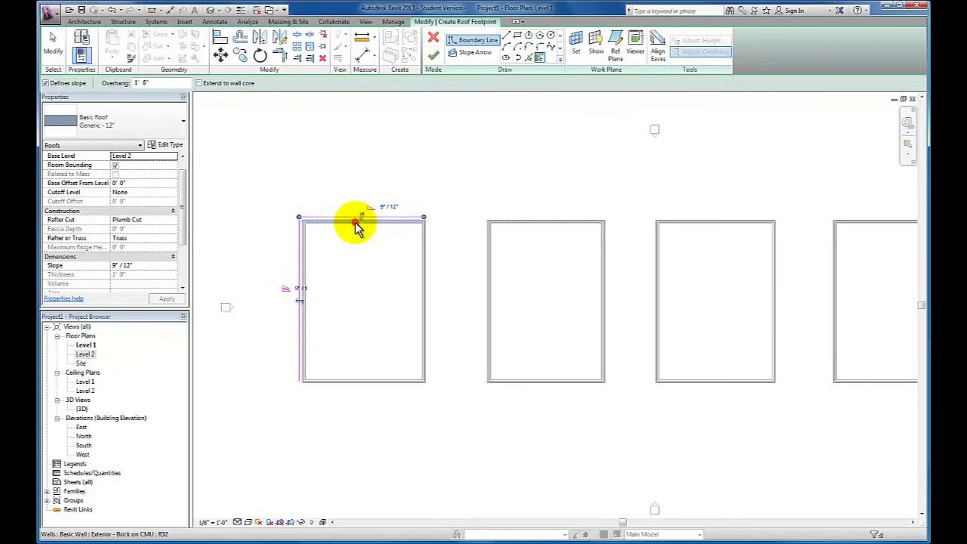
left_click(424, 278)
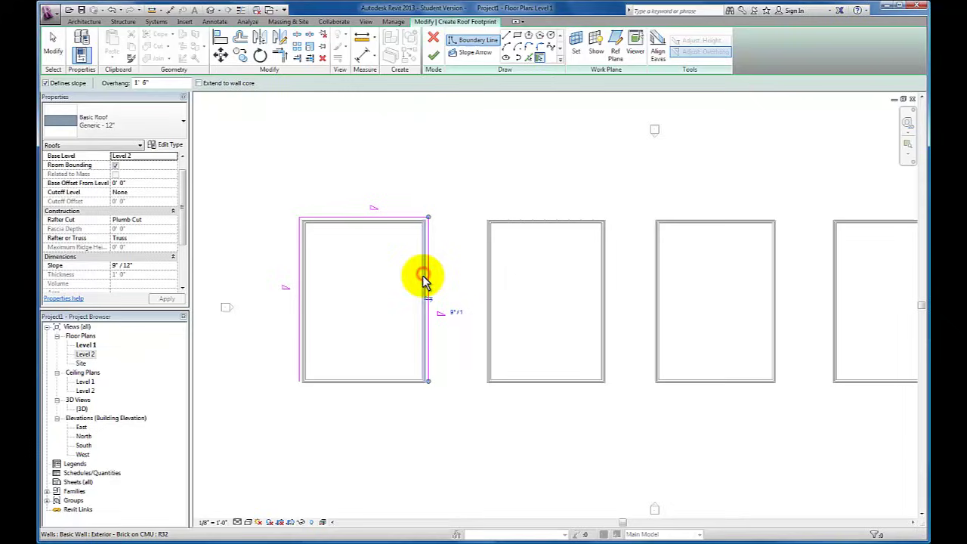
left_click(392, 387)
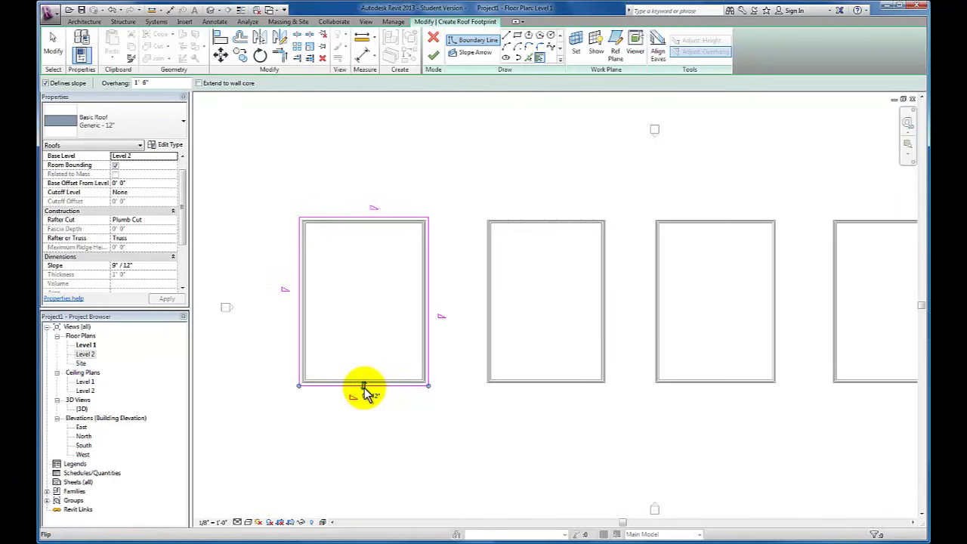
Step: Flip the roof boundary to the inside of the walls and back to the outside, and end wall picking
left_click(363, 387)
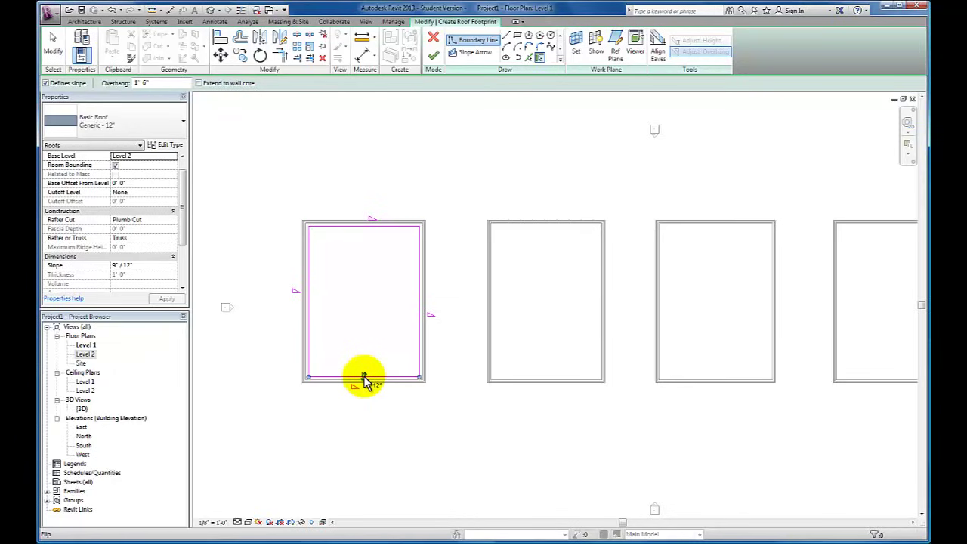
left_click(364, 382)
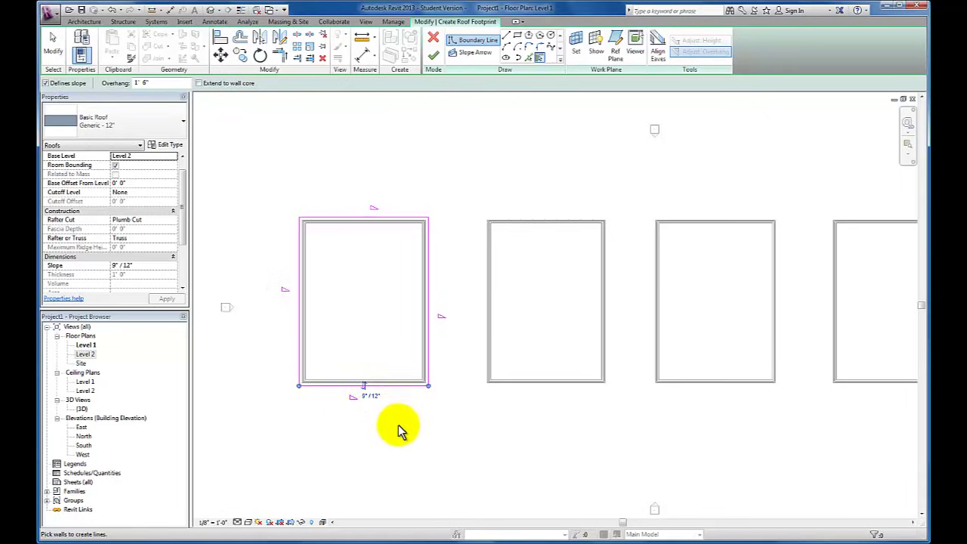
key("Escape")
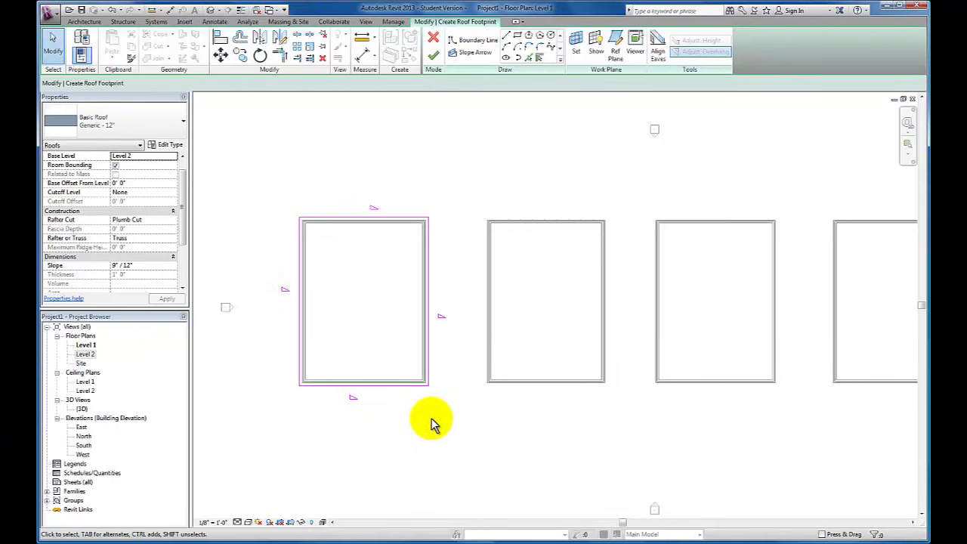
Step: Set the slope of all four roof boundary lines to 5" / 12" and finish the roof footprint
mouse_move(444, 407)
left_mouse_down()
mouse_move(335, 255)
mouse_move(280, 198)
left_mouse_up()
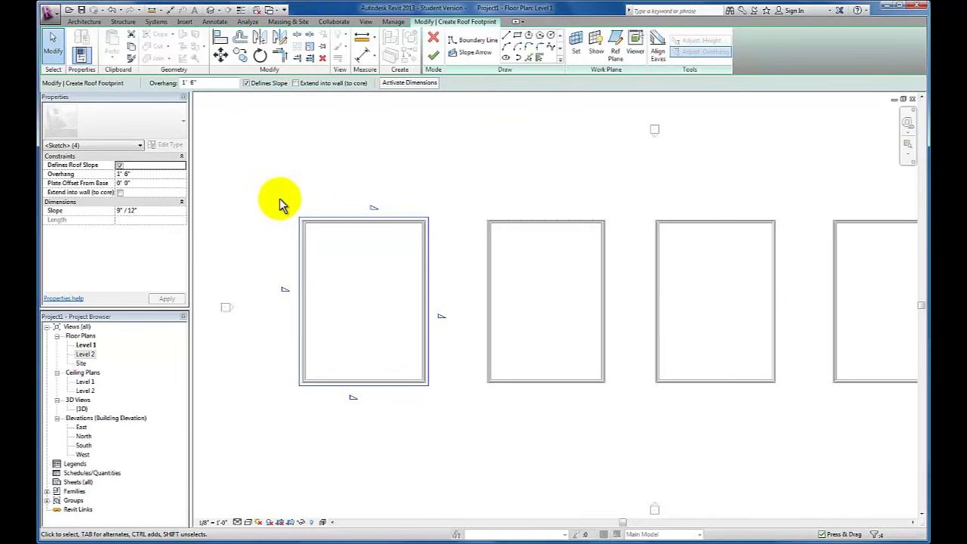
left_click(161, 211)
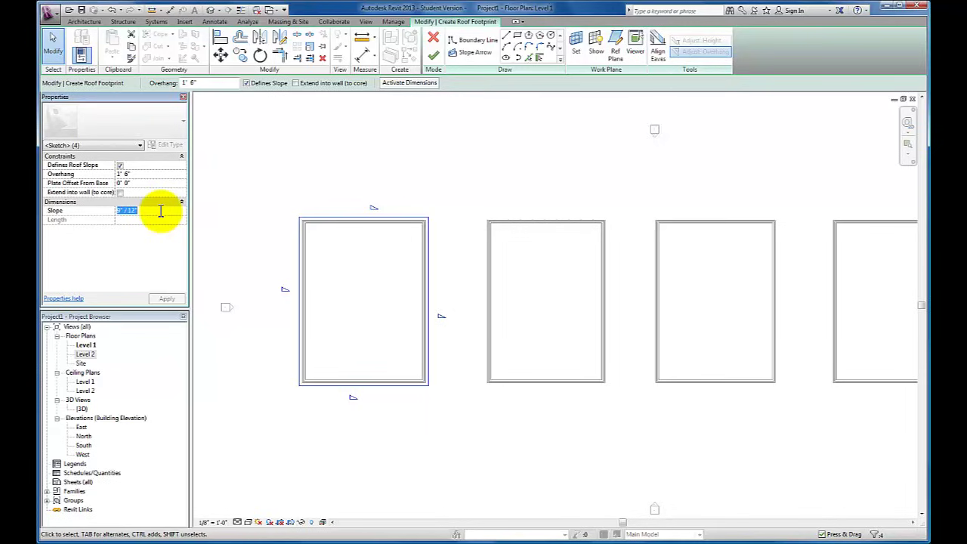
type("5")
key("Return")
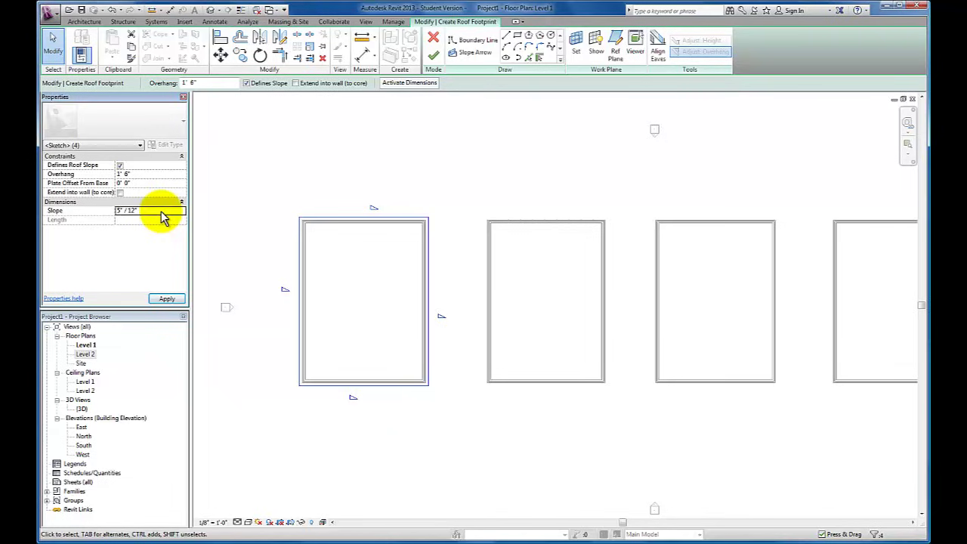
left_click(261, 201)
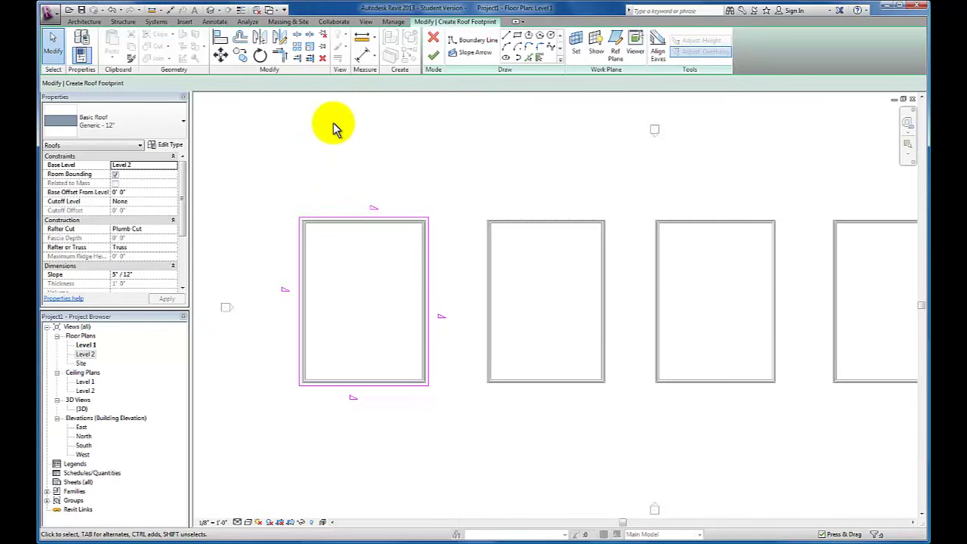
left_click(434, 59)
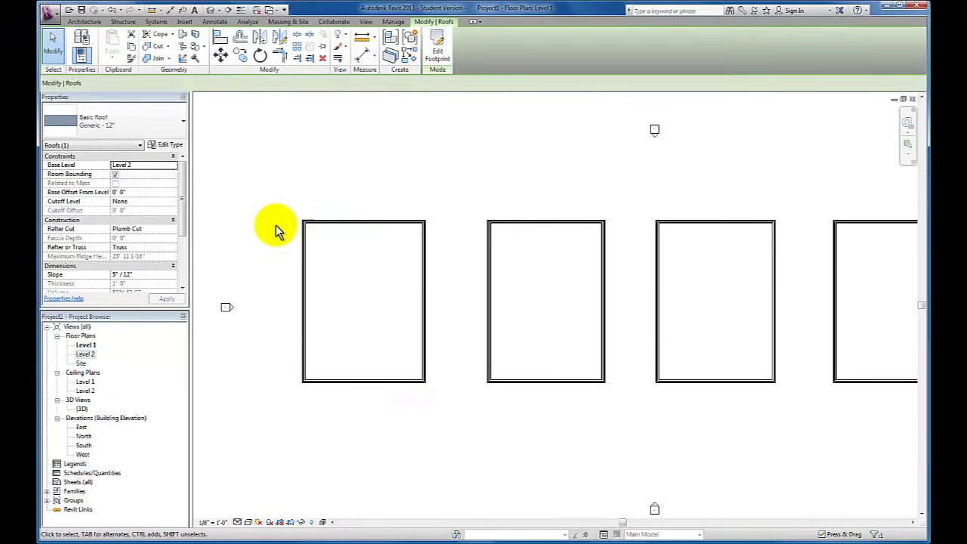
Step: Open the Level 2 floor plan and bring up its view range settings
double_click(86, 354)
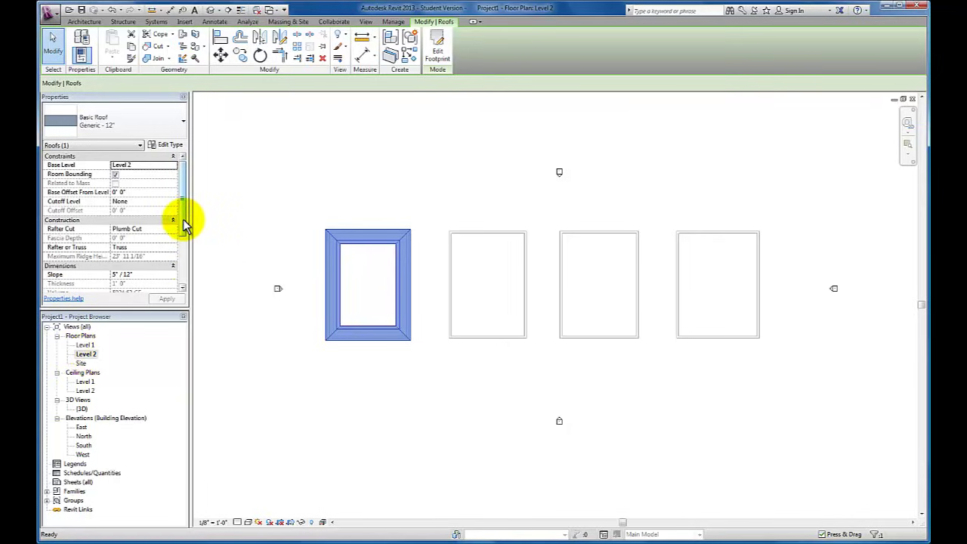
left_click_drag(186, 212, 186, 264)
left_click(85, 354)
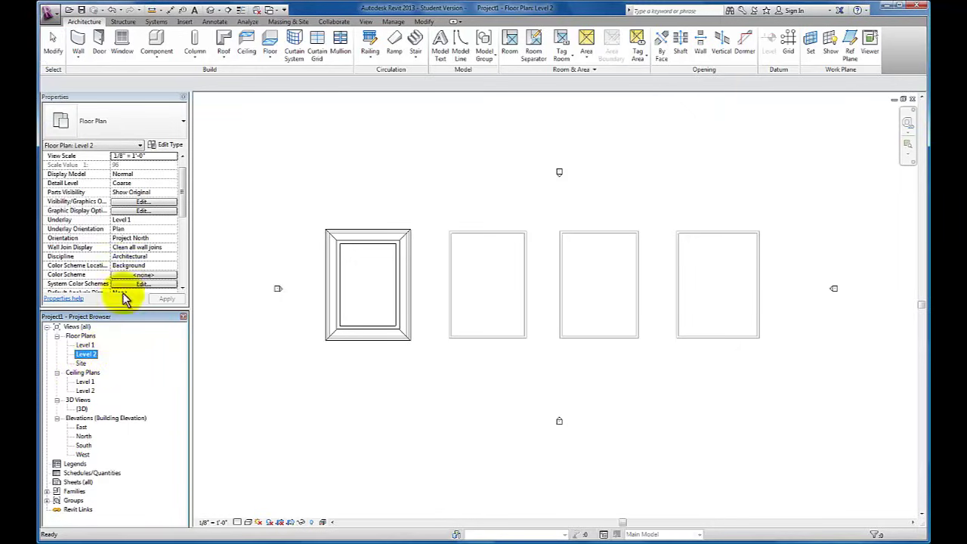
left_click_drag(183, 193, 186, 244)
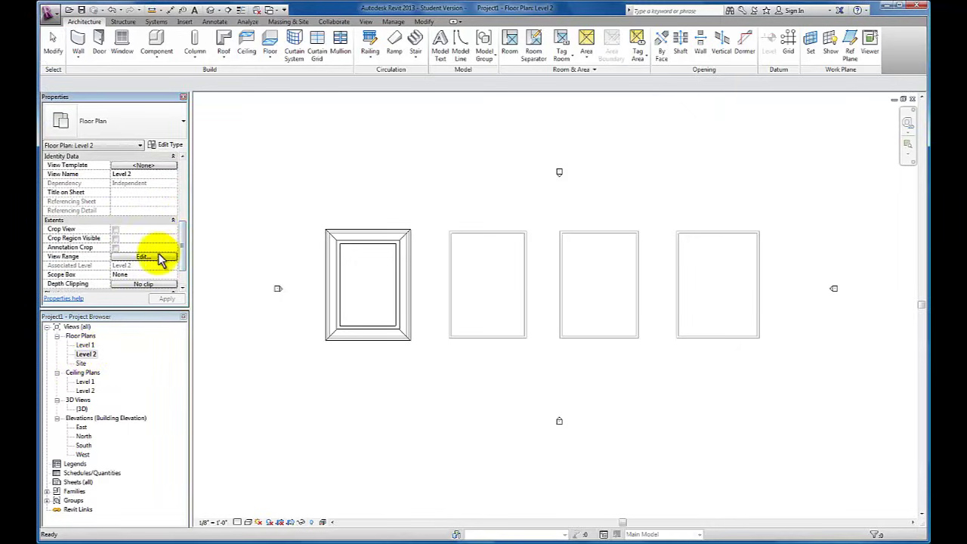
left_click(159, 257)
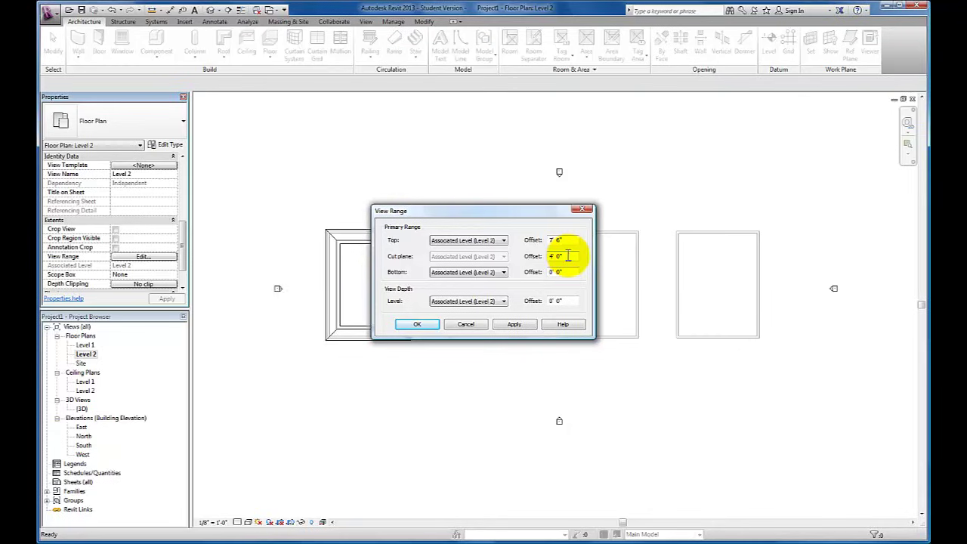
Step: Set both the top and cut plane offsets of the Level 2 view range to 20' 0" and apply them
left_click_drag(568, 240, 551, 240)
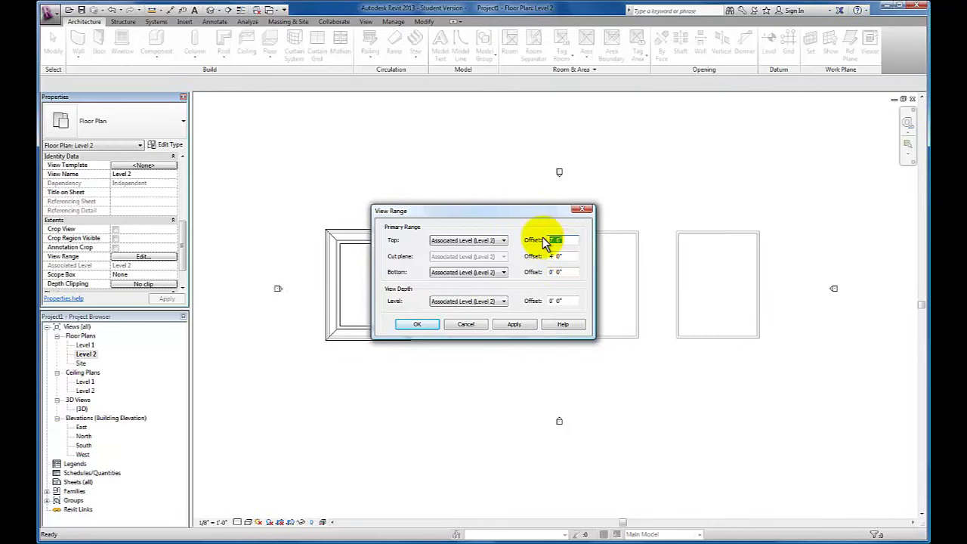
type("20")
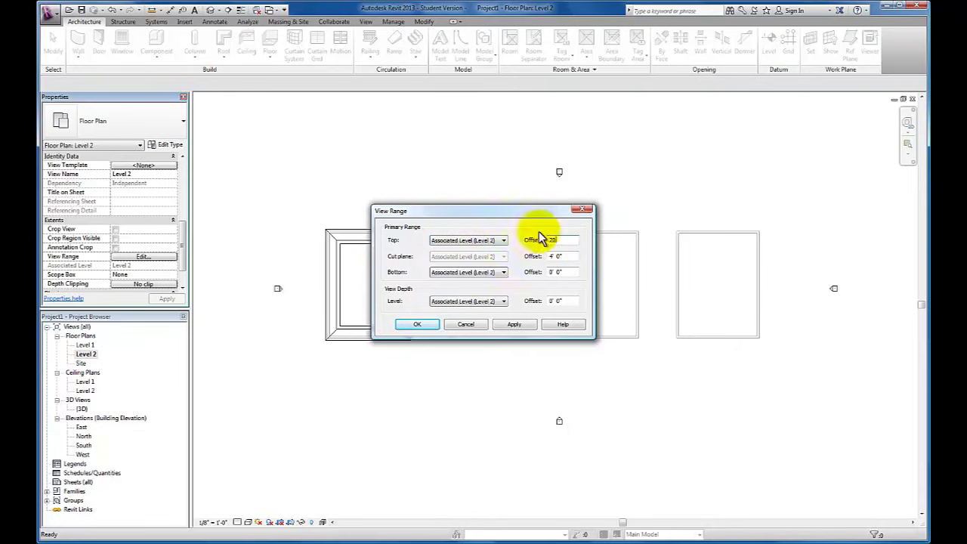
left_click(568, 256)
left_click_drag(569, 256, 535, 259)
type("20")
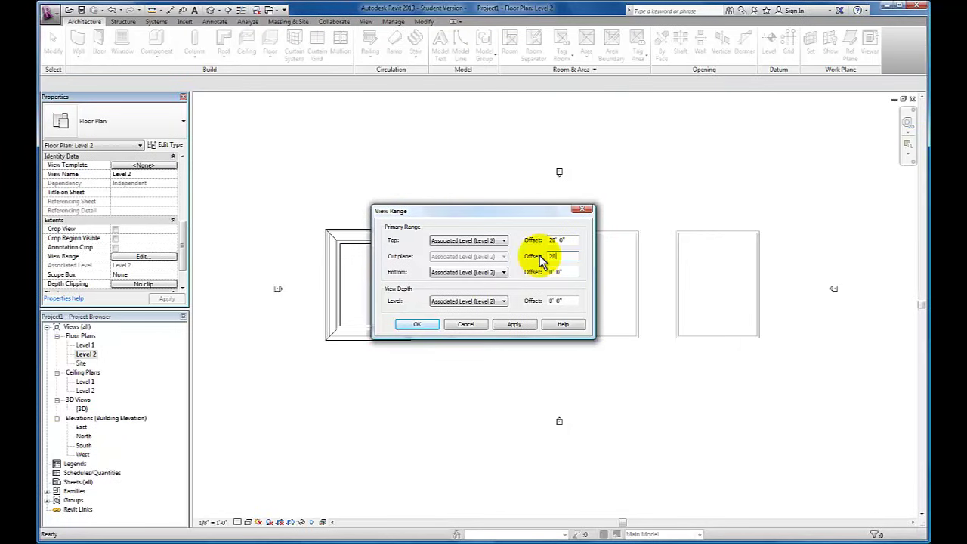
left_click(573, 272)
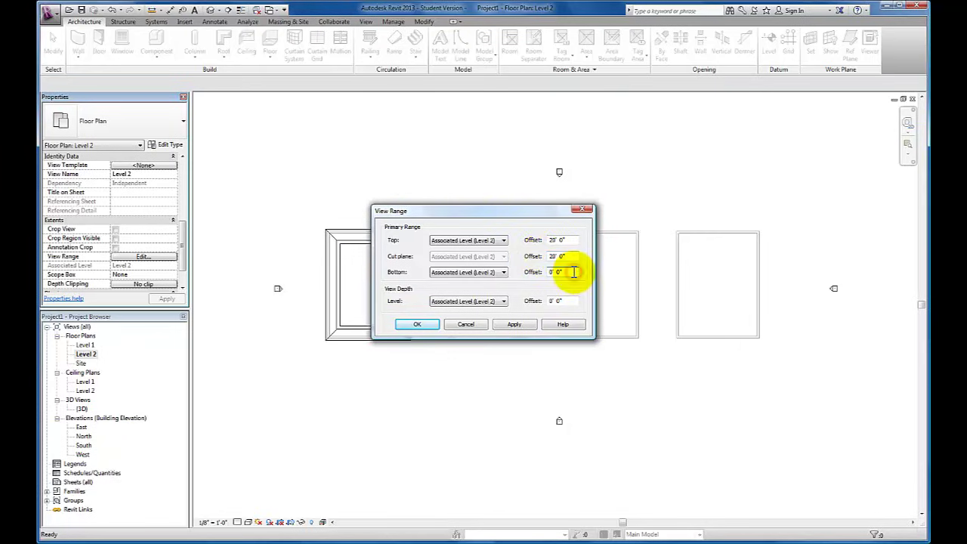
left_click(513, 324)
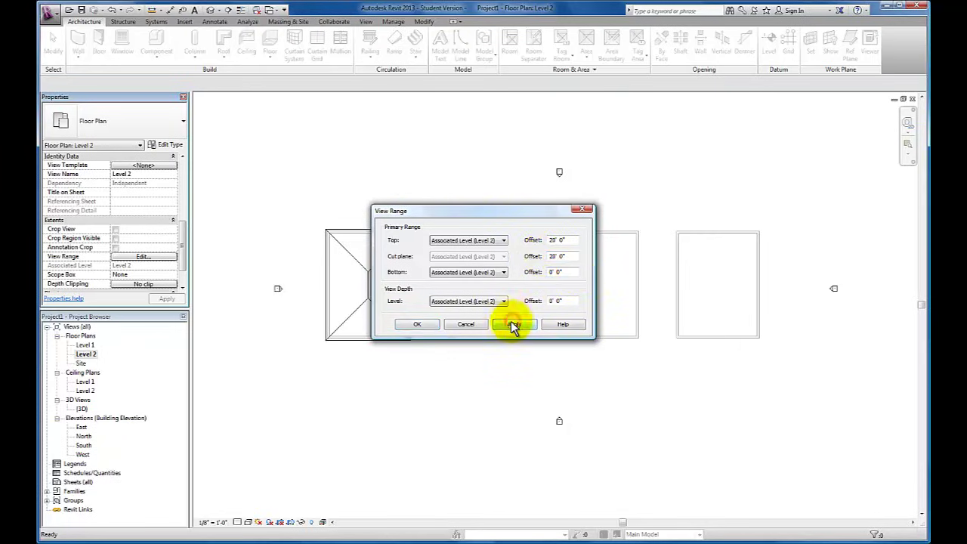
left_click(416, 324)
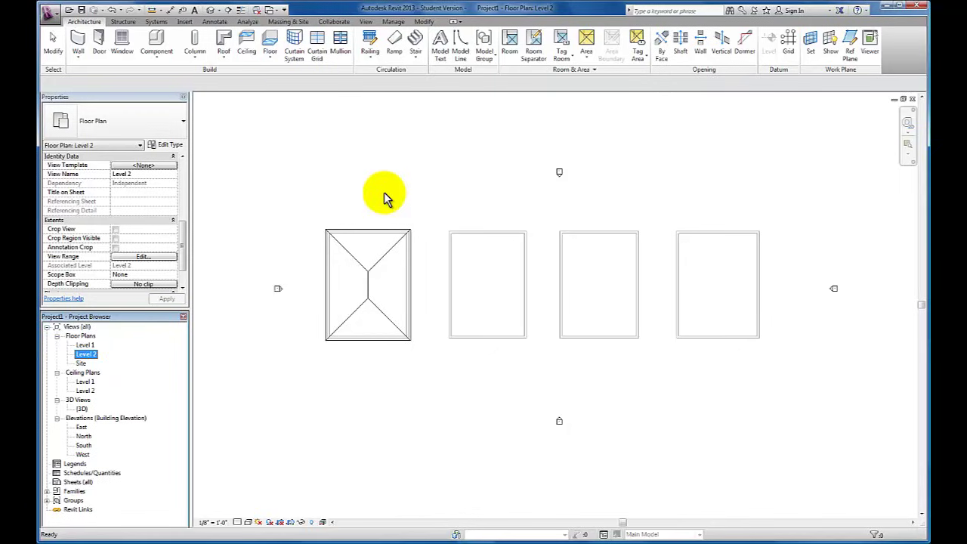
Step: Start a footprint roof and create its slope-defining boundary from the second building's four walls with a 1' 6" overhang, ending wall picking
left_click(224, 59)
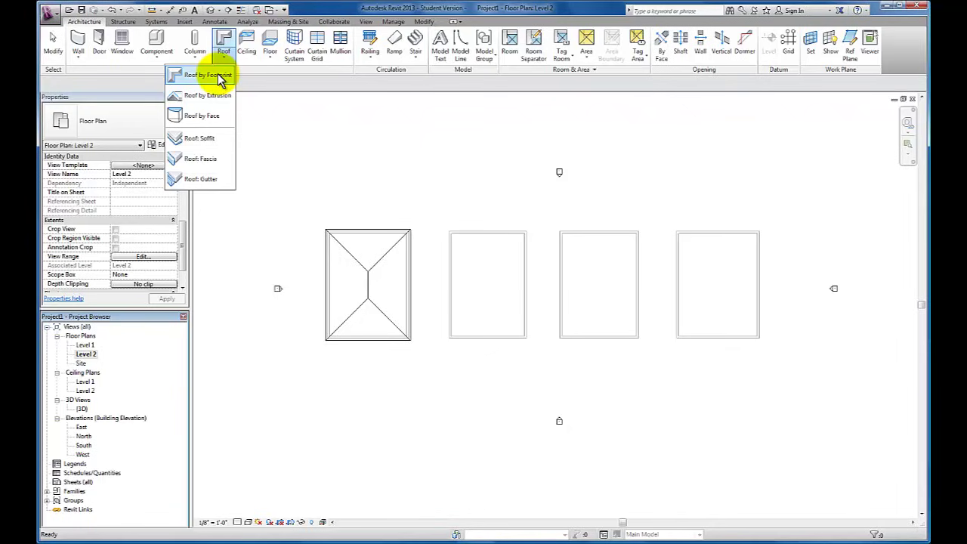
left_click(208, 75)
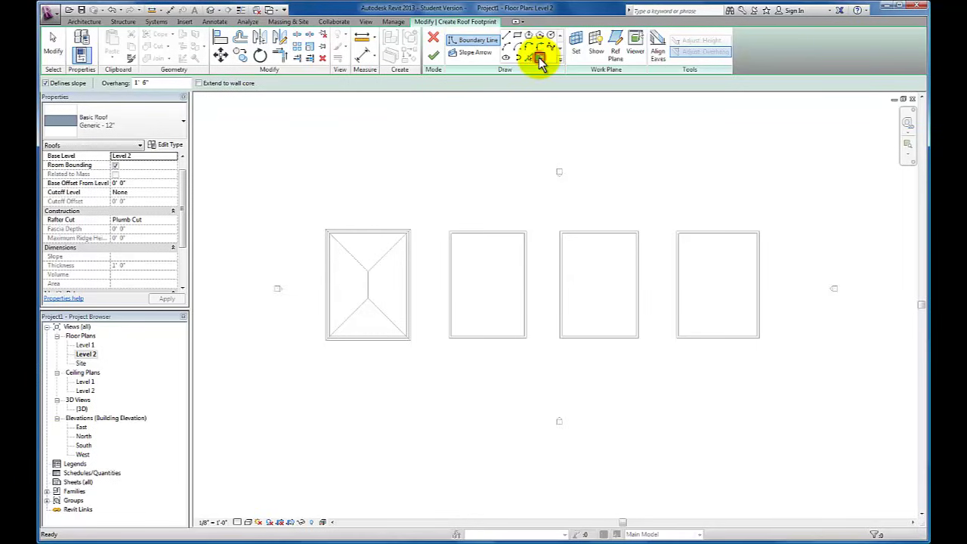
left_click(483, 230)
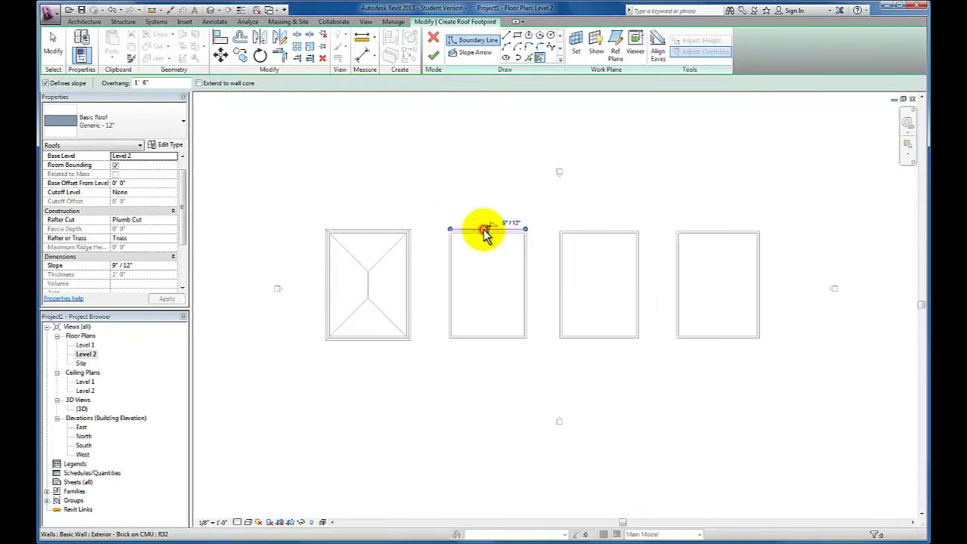
left_click(449, 270)
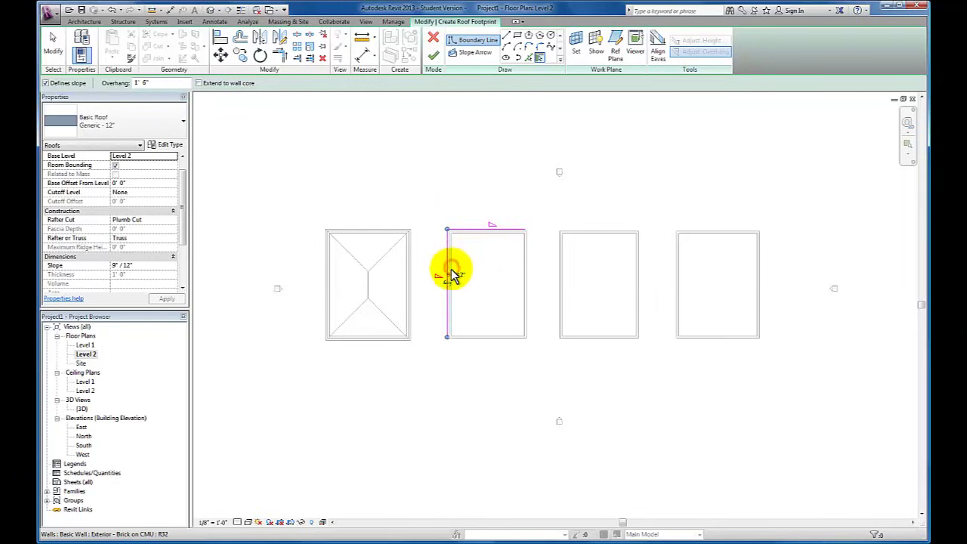
left_click(482, 336)
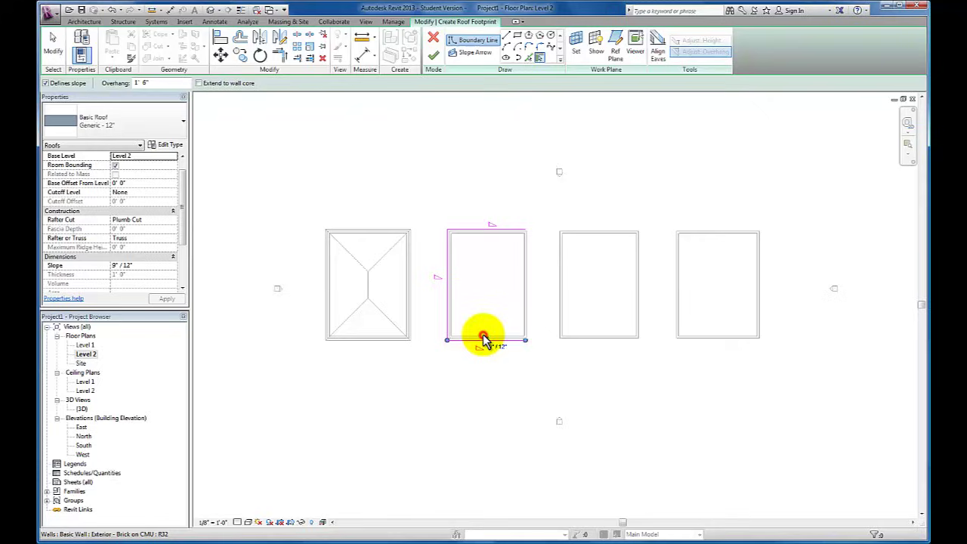
left_click(527, 306)
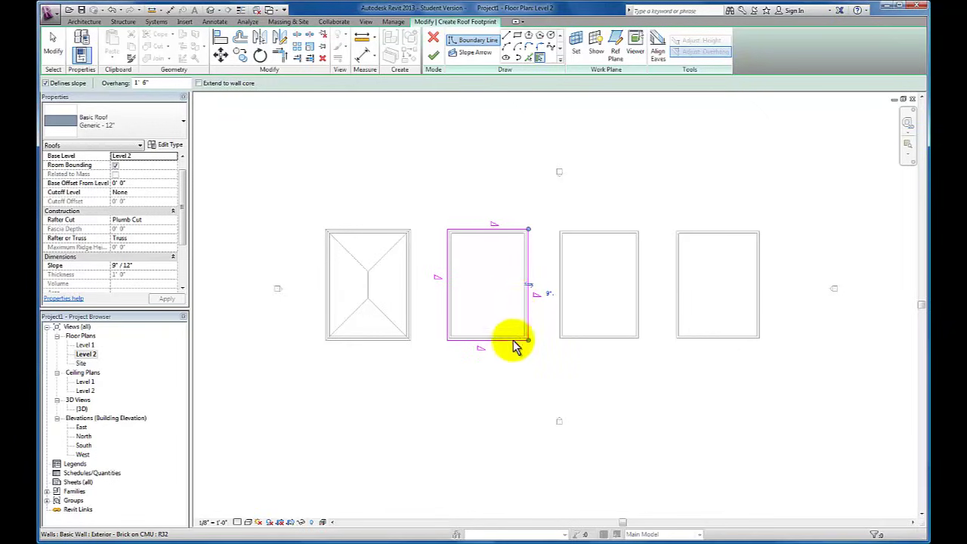
key("Escape")
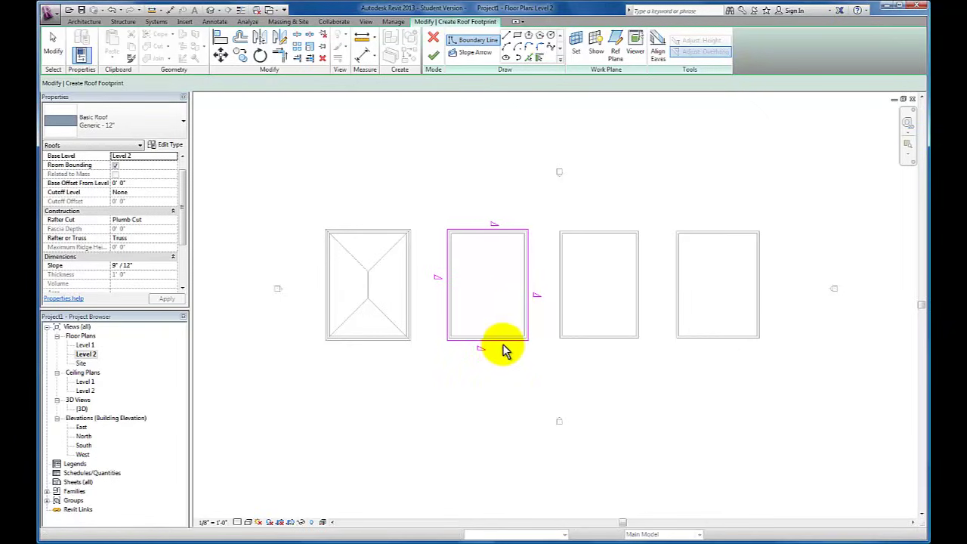
key("Escape")
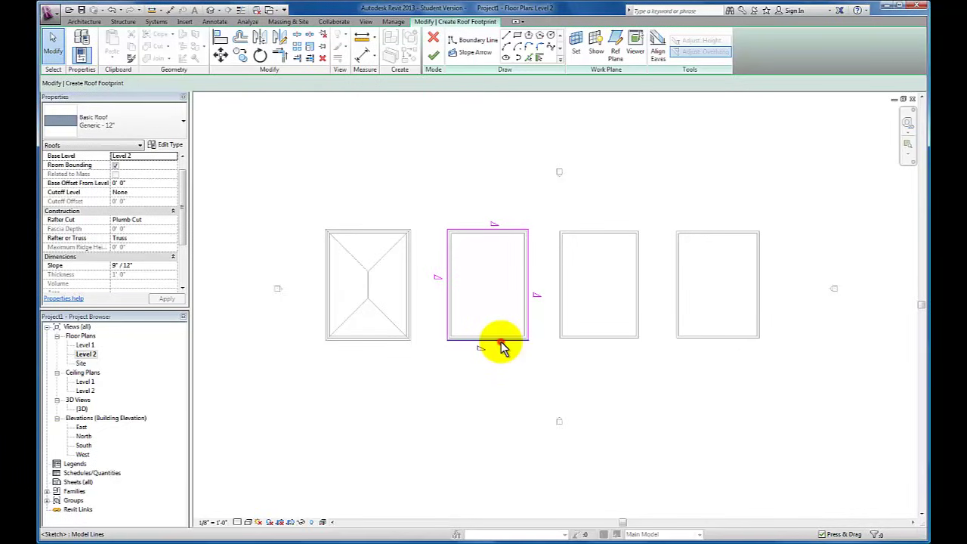
Step: Remove the slope definition from the north and south boundary lines of the second building's roof and finish the footprint
left_click(501, 347)
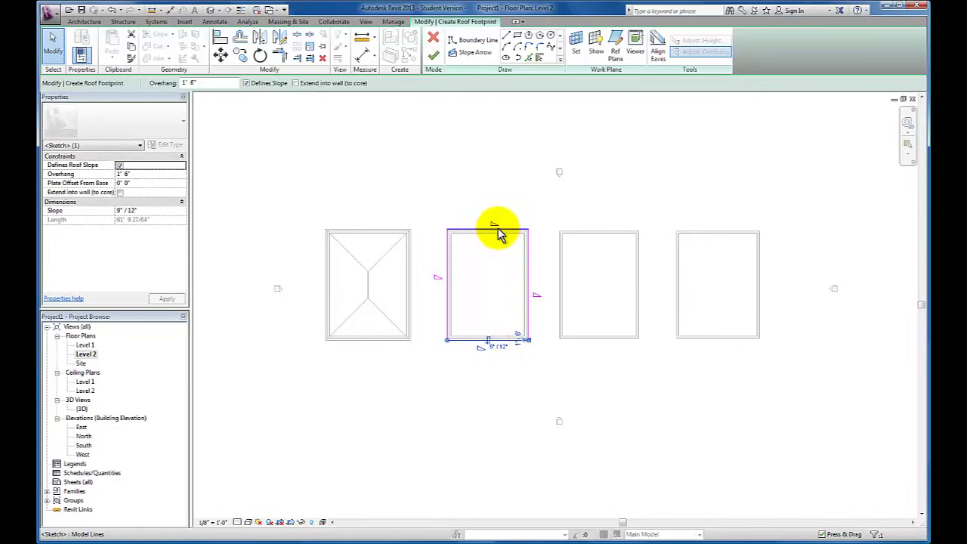
left_click(497, 229, "ctrl")
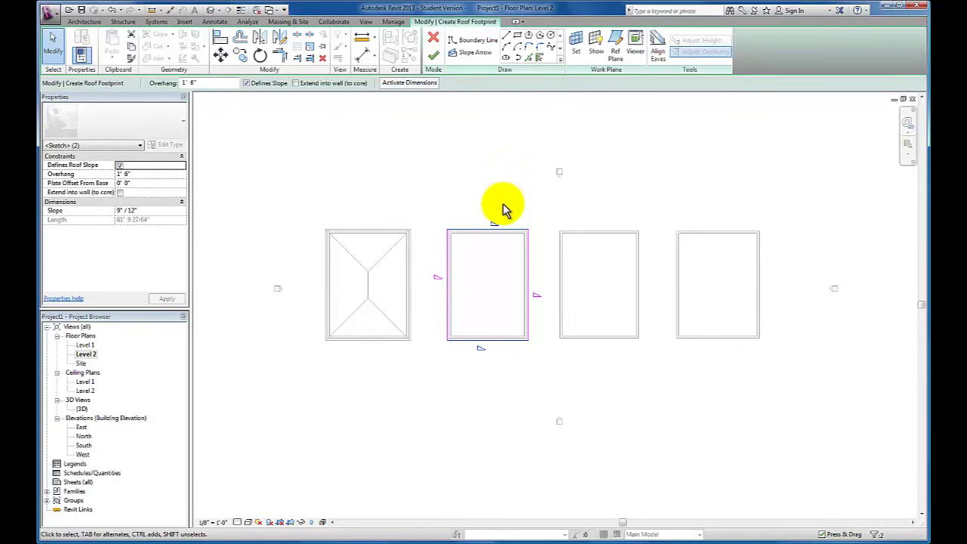
left_click(246, 83)
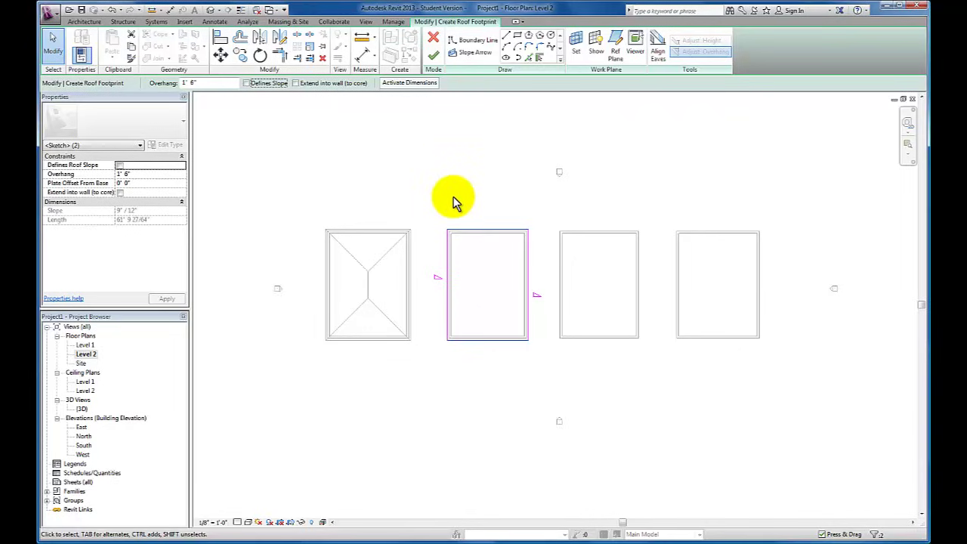
left_click(434, 59)
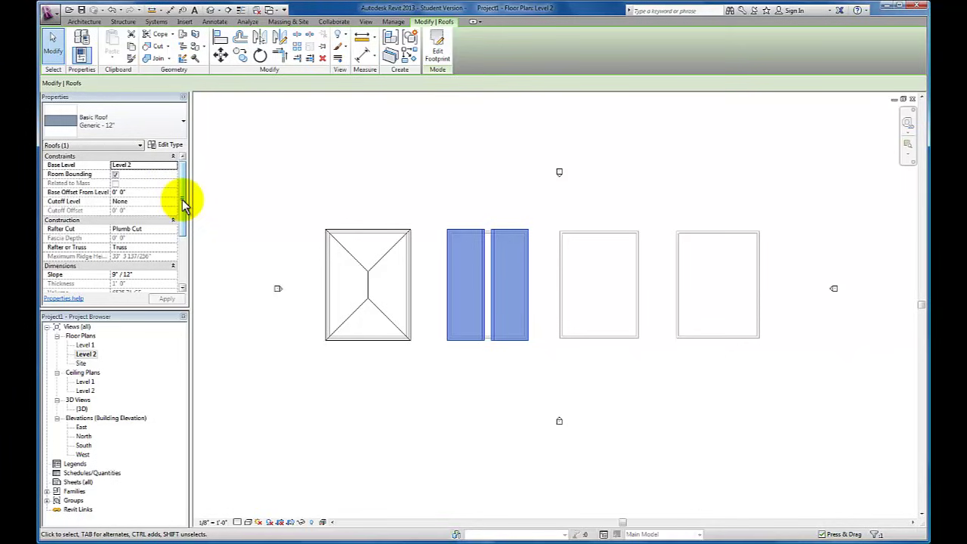
Step: Set both the top and cut plane offsets of the Level 2 view range to 50' 0" and apply them
left_click_drag(182, 199, 182, 240)
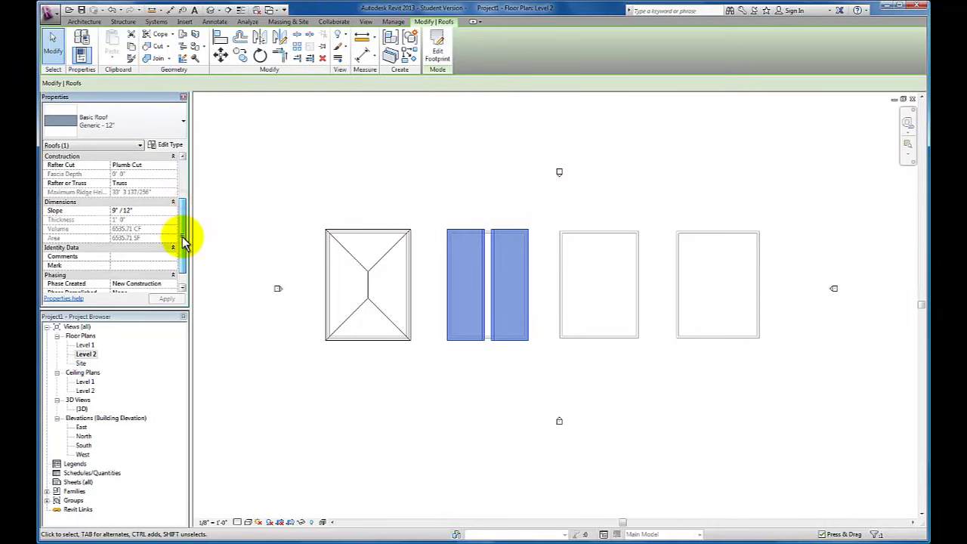
left_click(84, 354)
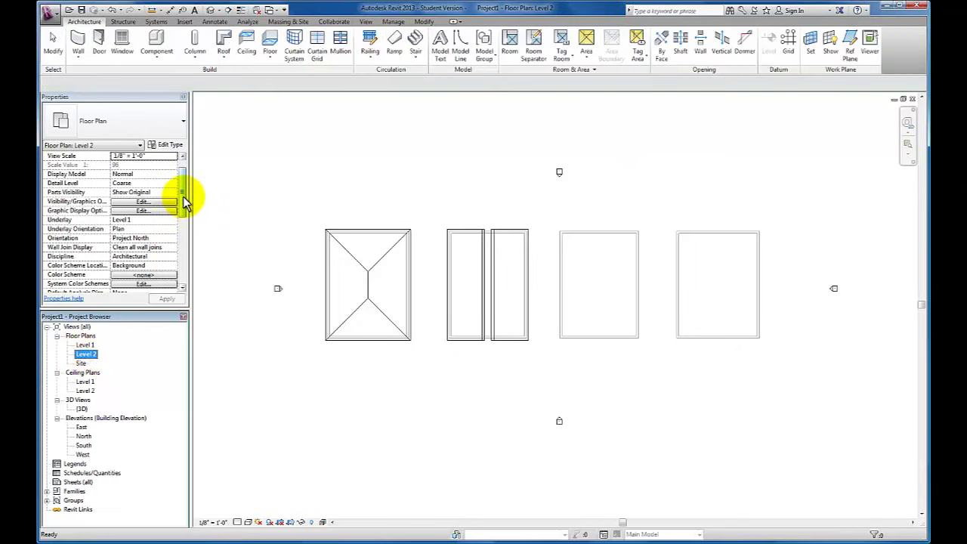
left_click_drag(185, 199, 183, 255)
left_click(168, 248)
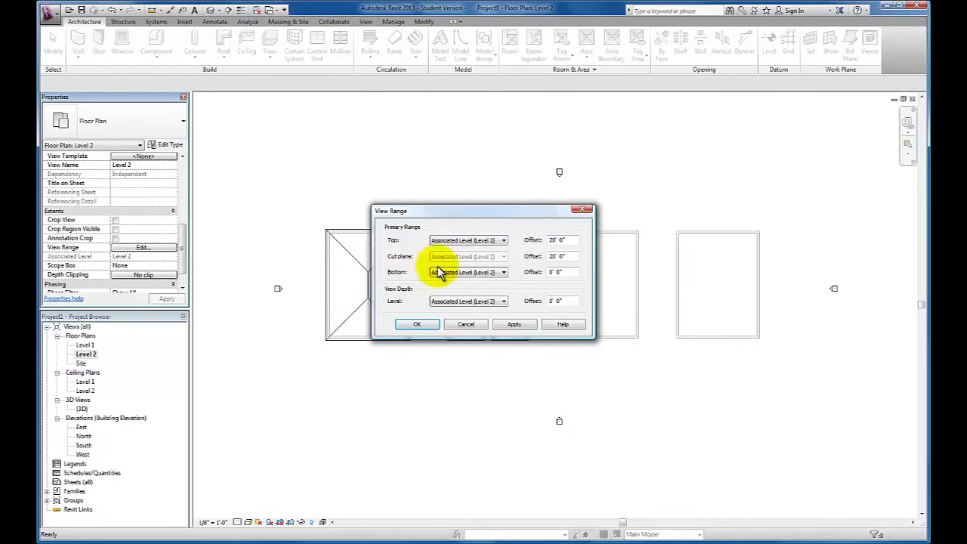
left_click(572, 240)
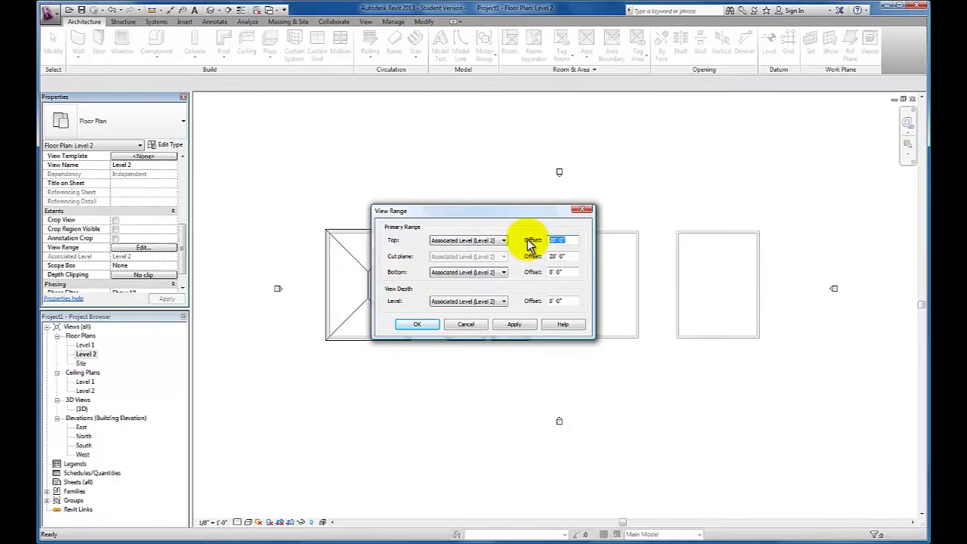
type("50")
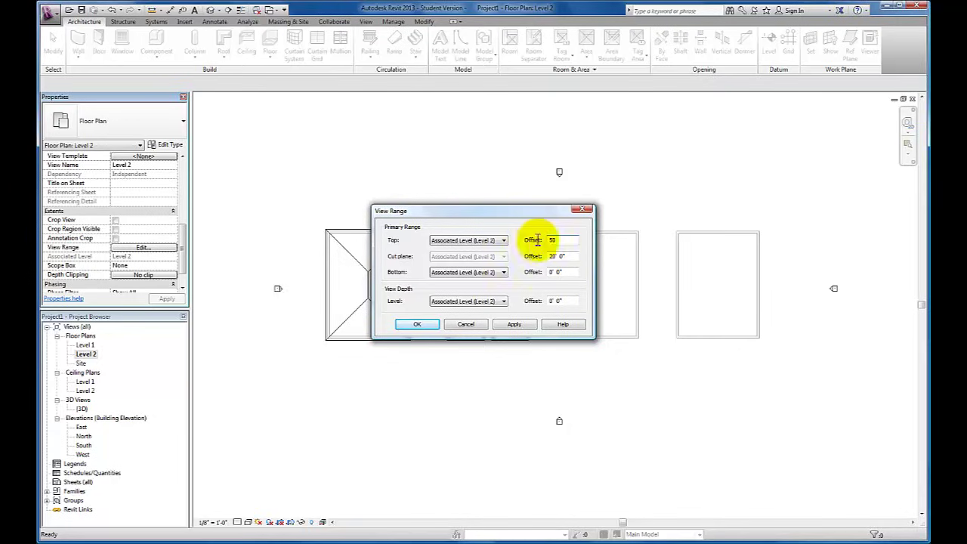
left_click(571, 258)
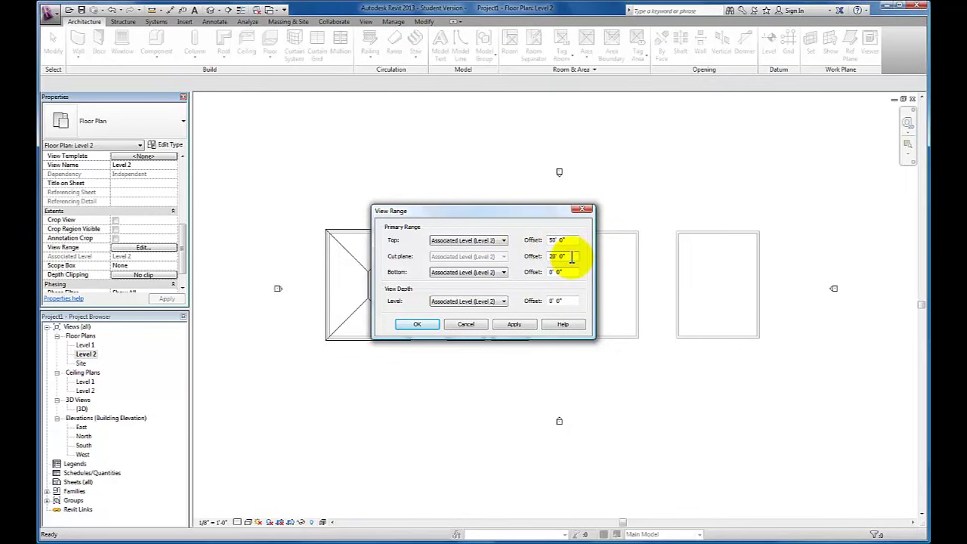
double_click(572, 257)
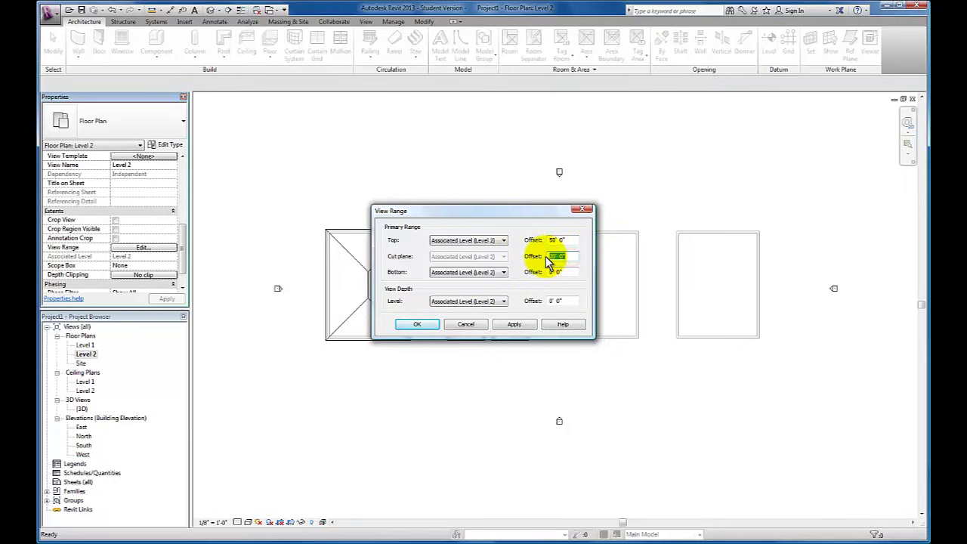
type("50")
left_click(520, 323)
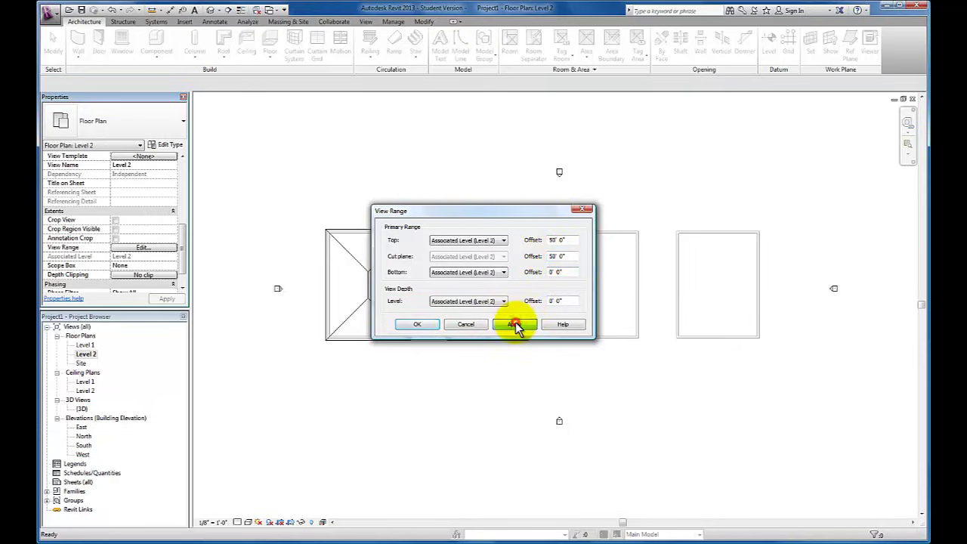
left_click(422, 324)
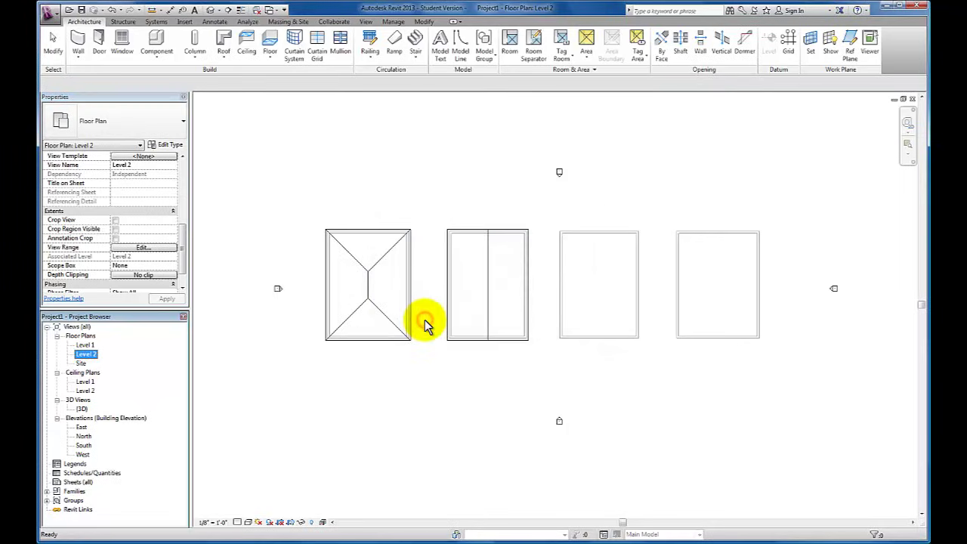
Step: Deselect everything and open the 3D view to examine the hip and gable roofs
left_click(489, 194)
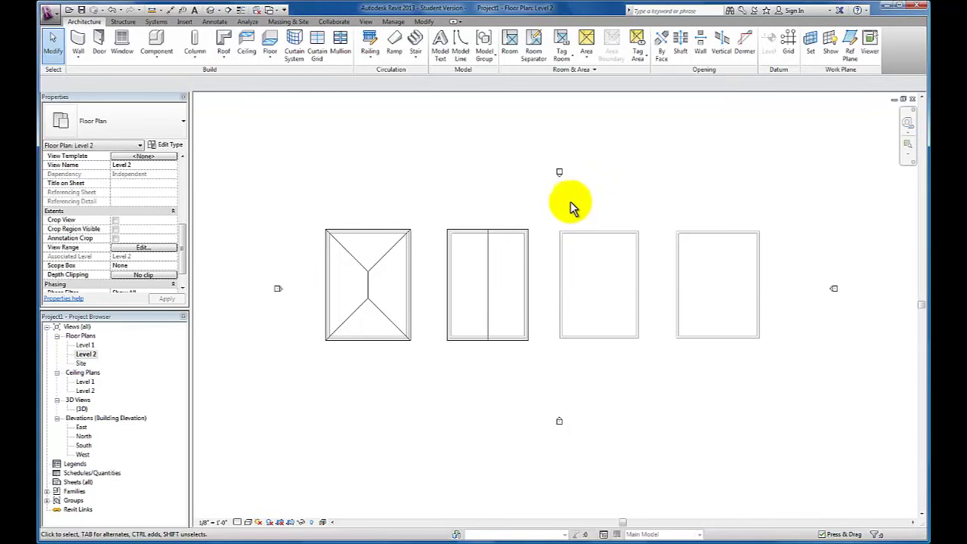
double_click(81, 408)
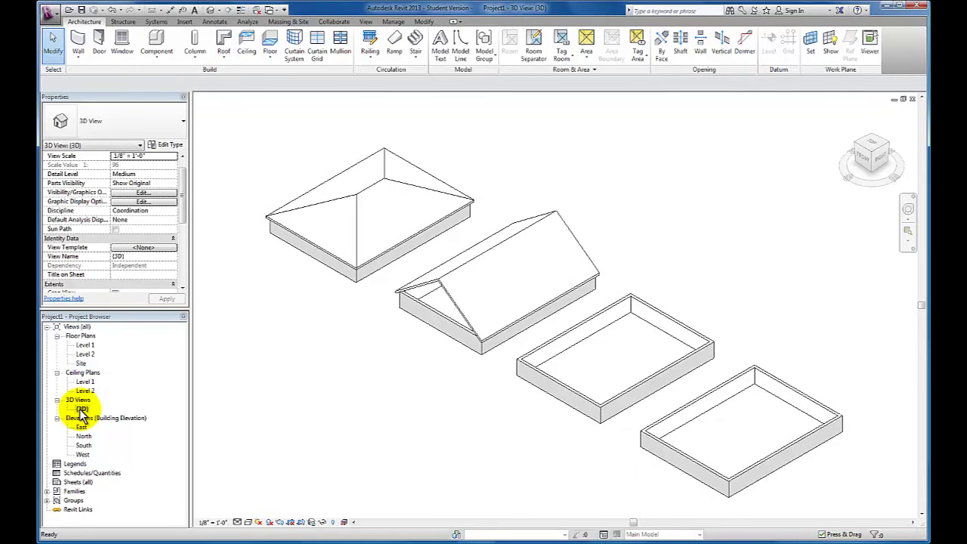
Step: In the Level 2 plan, start a footprint roof and create a slope-defining boundary line from the third building's west wall with a 1' 6" overhang
double_click(86, 354)
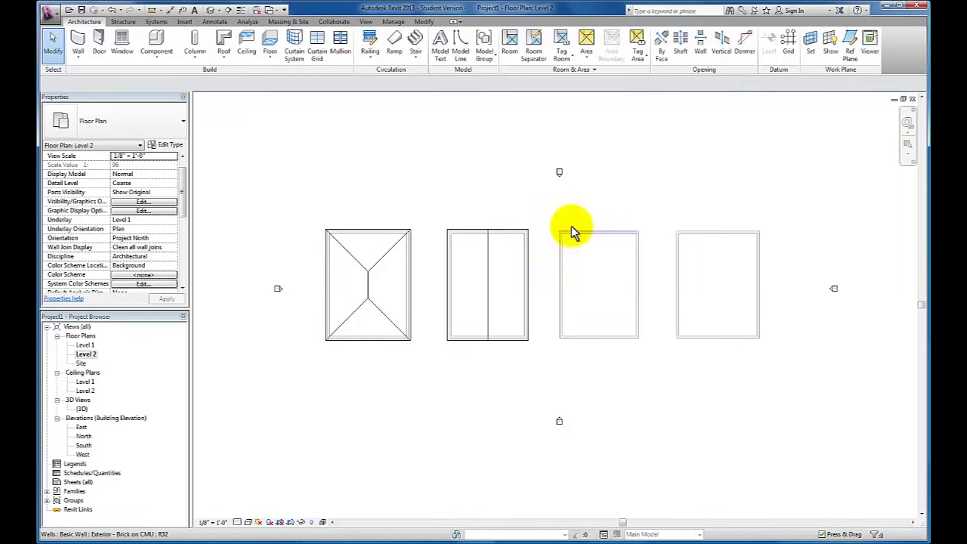
left_click(224, 54)
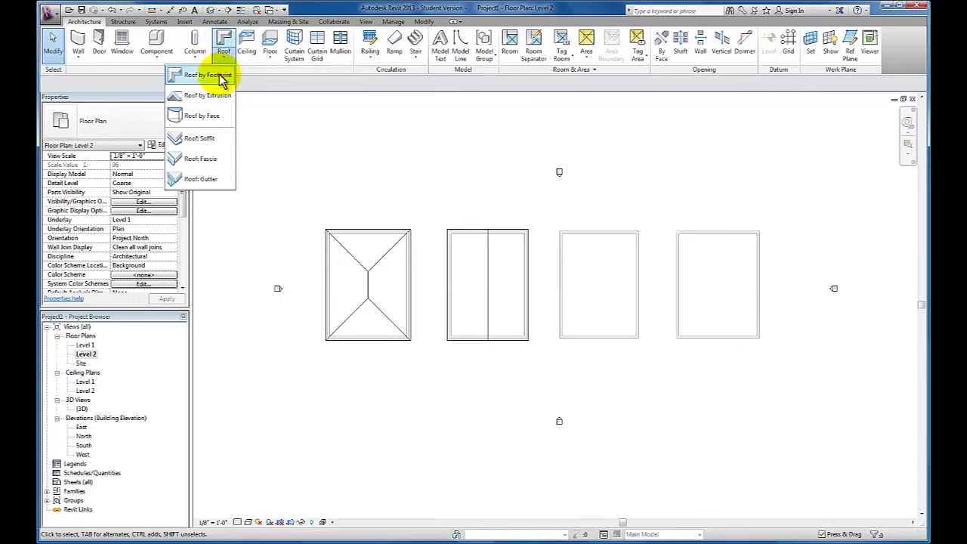
left_click(220, 76)
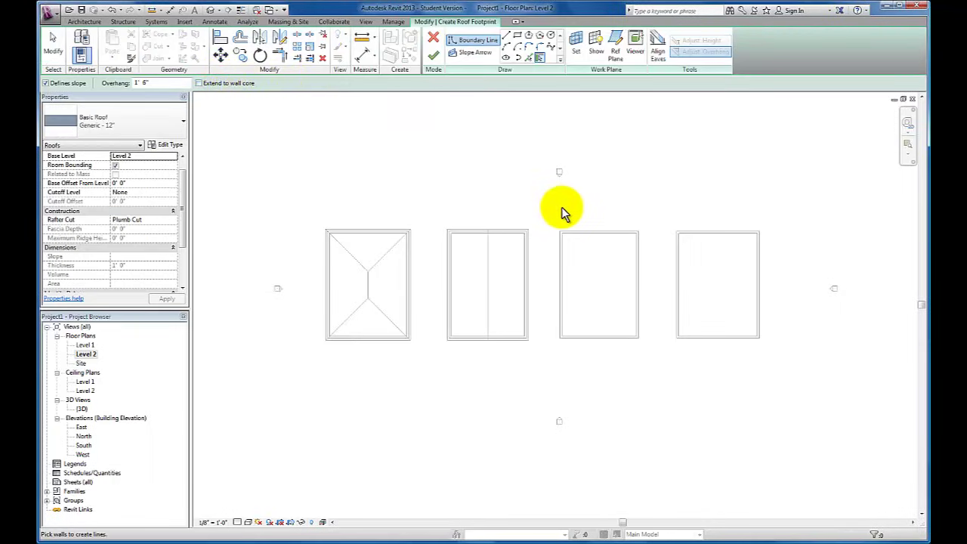
left_click(541, 61)
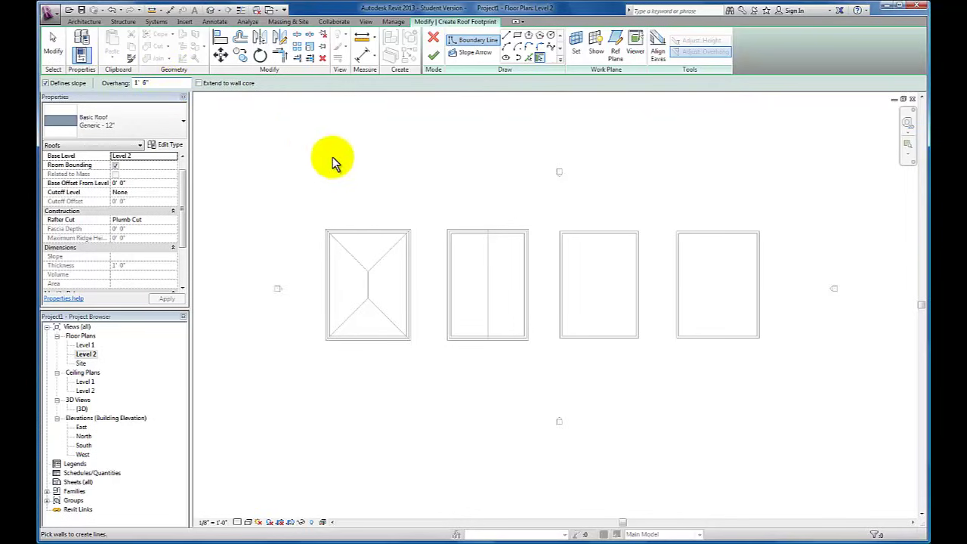
left_click(557, 261)
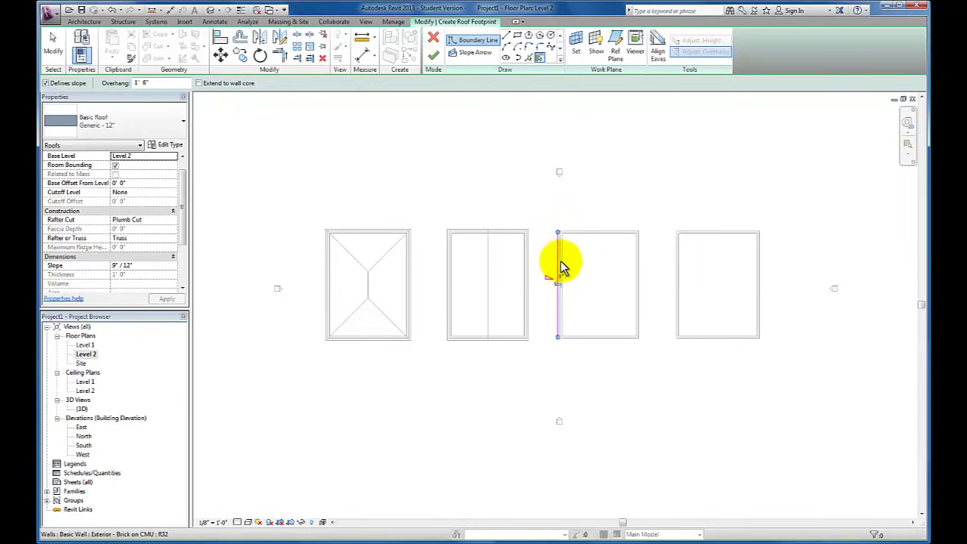
left_click(563, 266)
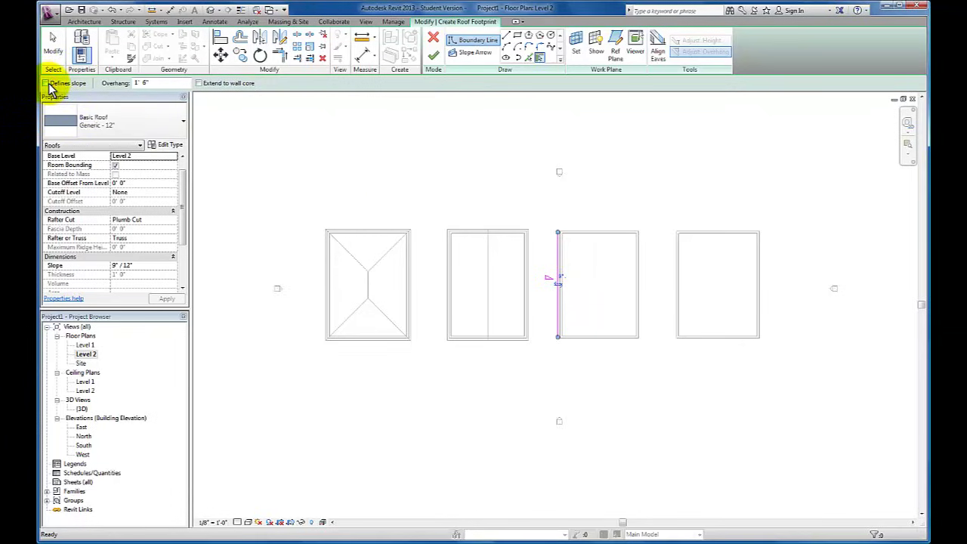
Step: Add the third building's north, east and south walls as boundary lines without slope definition and finish the roof footprint
left_click(576, 231)
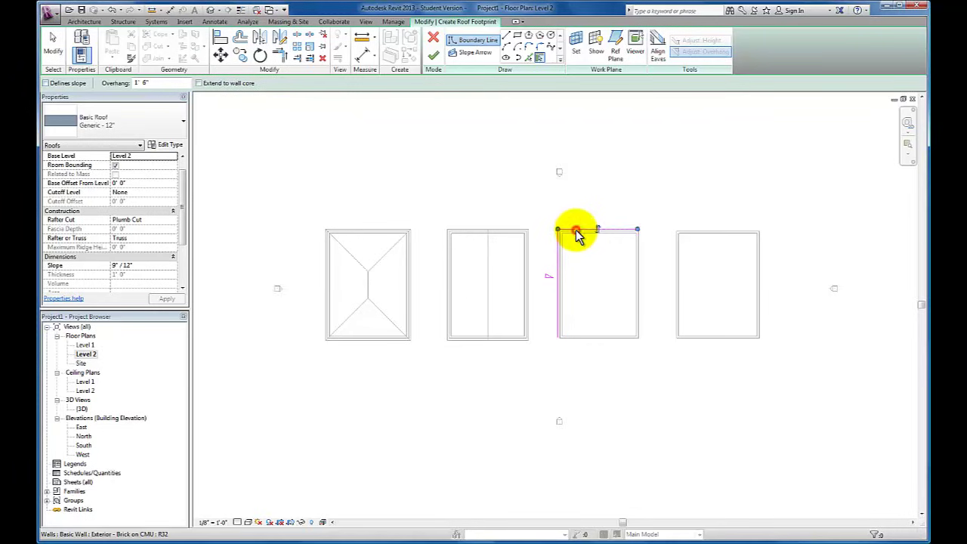
left_click(638, 256)
left_click(604, 338)
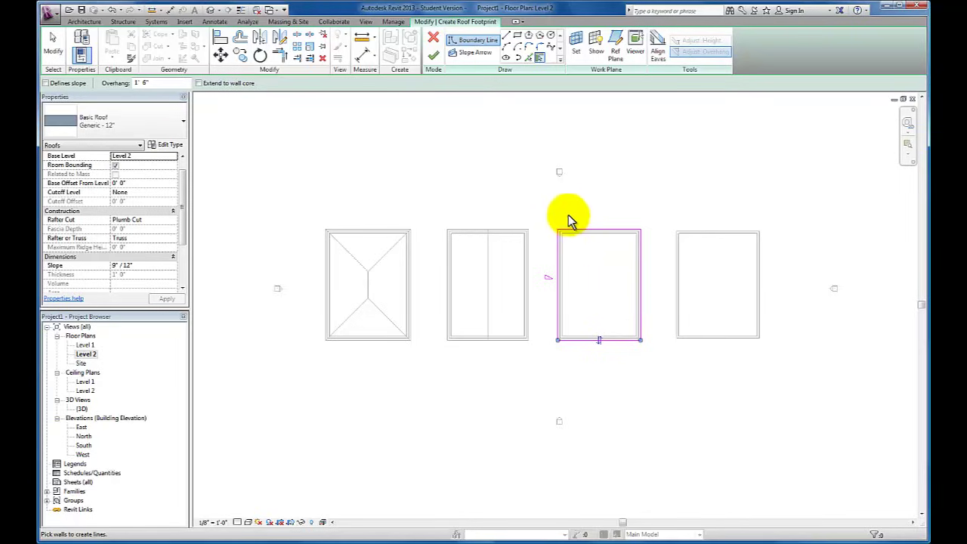
left_click(602, 338)
left_click(433, 56)
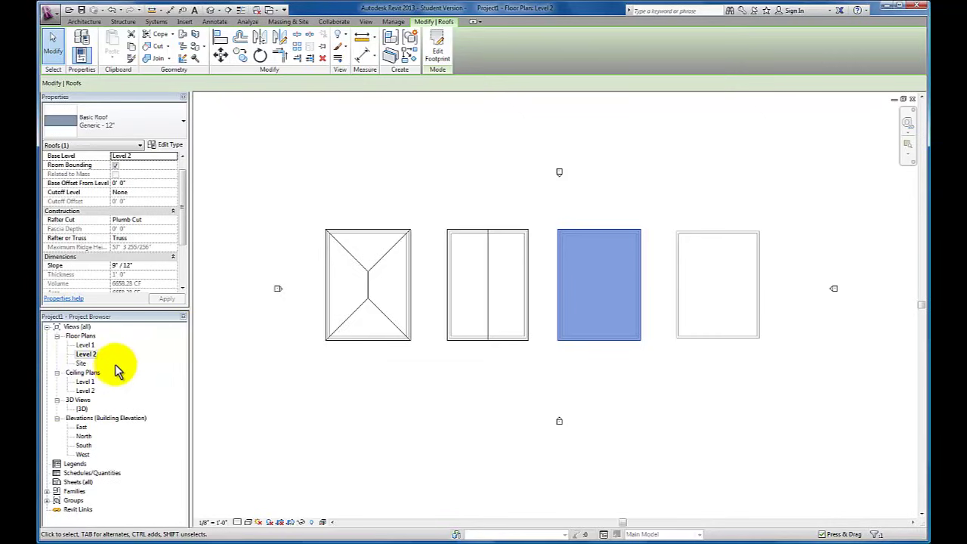
Step: In the 3D view, set the slope of the third building's shed roof to 5" / 12", apply it and deselect the roof
double_click(80, 409)
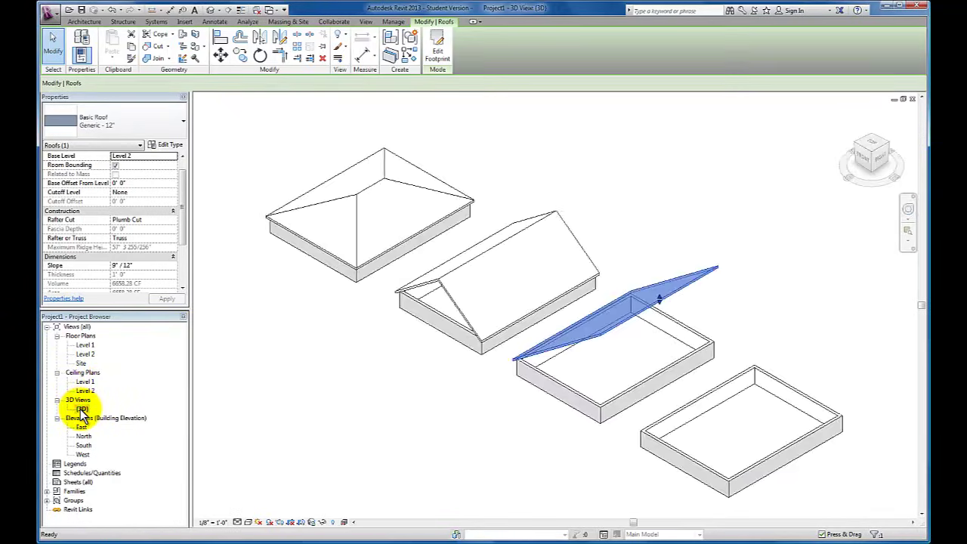
left_click(506, 415)
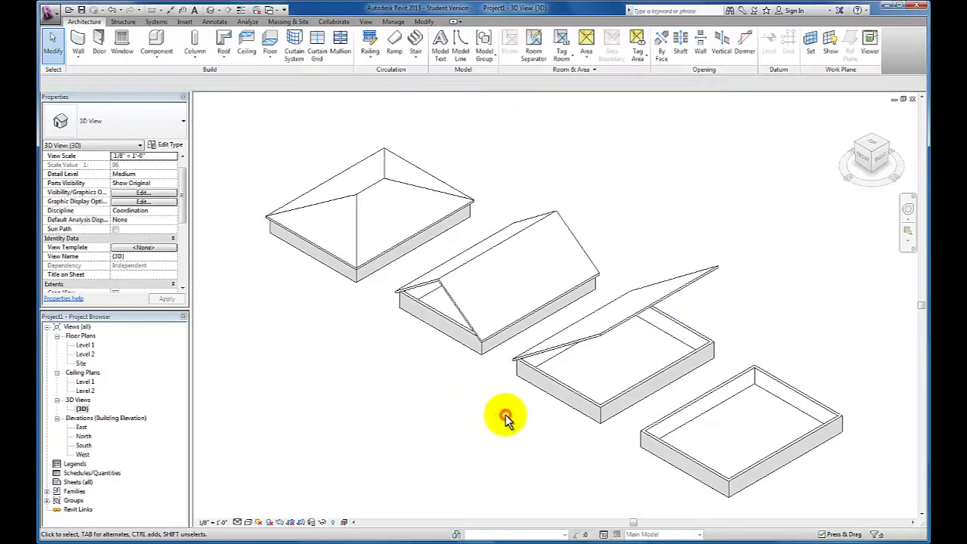
left_click(620, 330)
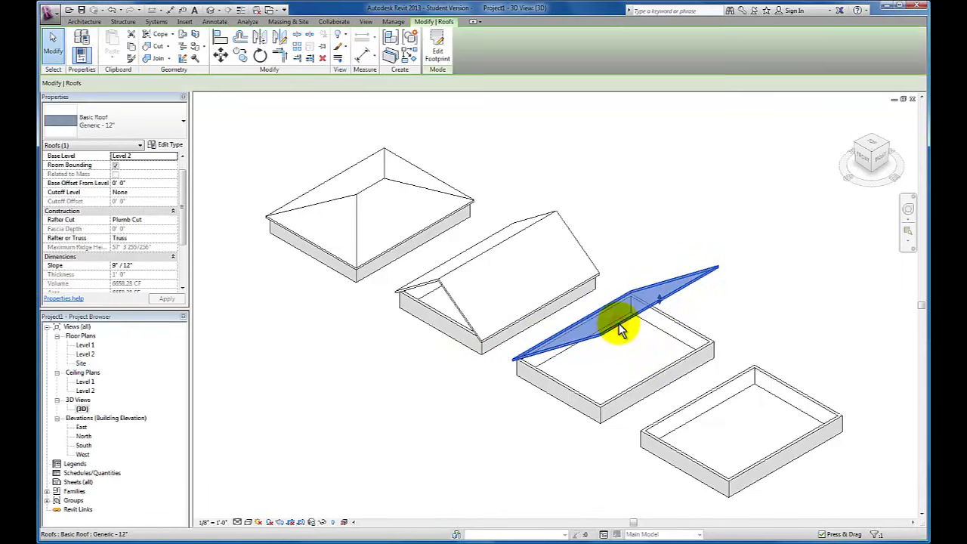
left_click(145, 264)
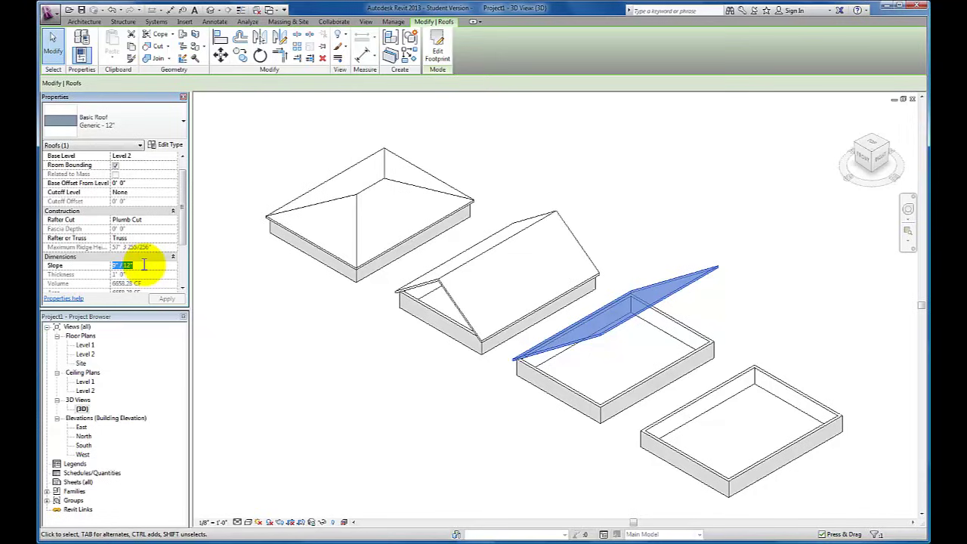
type("5\" / 12\"")
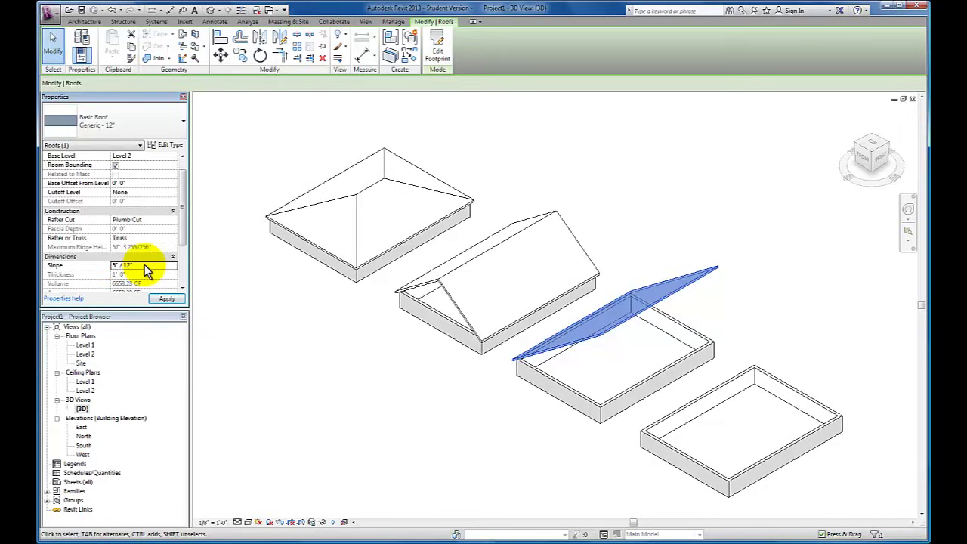
left_click(167, 300)
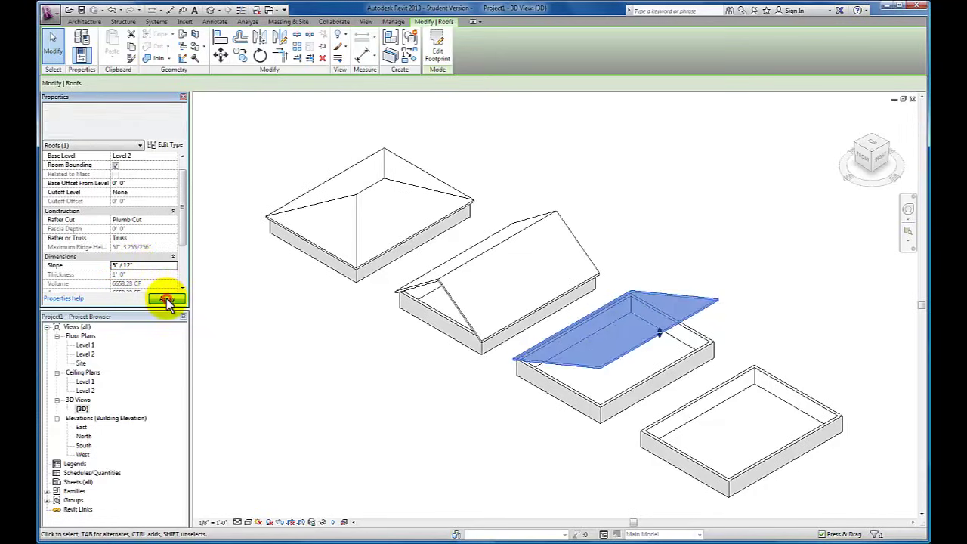
left_click(541, 481)
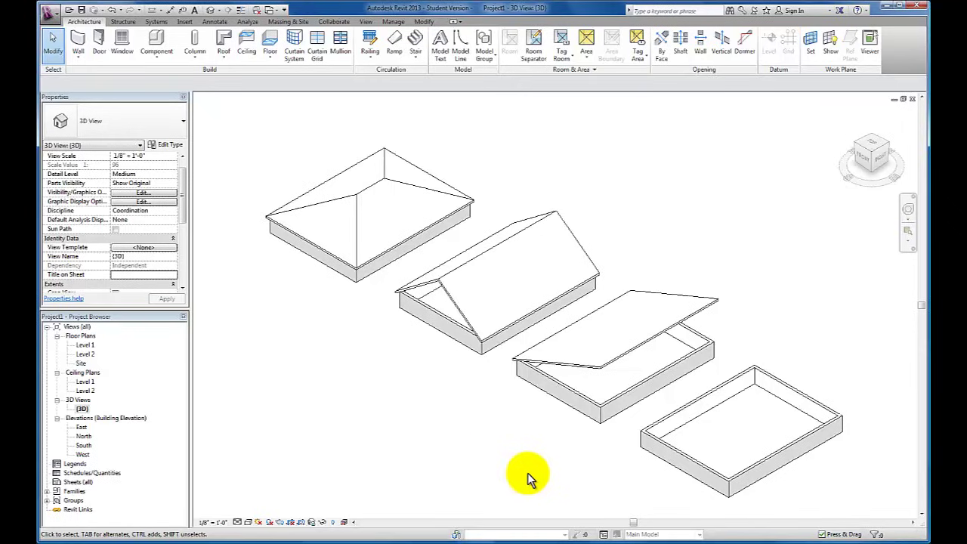
Step: From the Level 2 plan, start a Roof by Extrusion using the fourth building's south wall face as the work plane
double_click(86, 353)
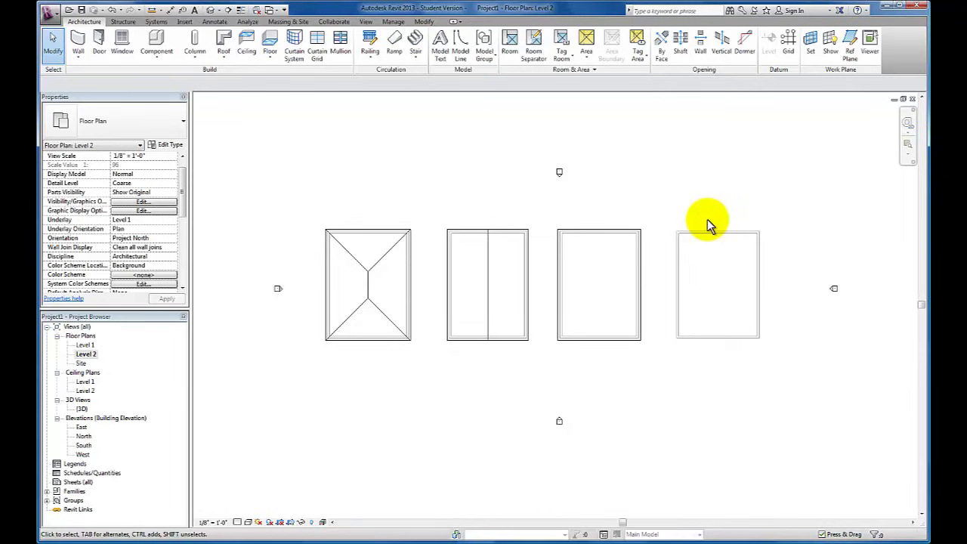
left_click(223, 57)
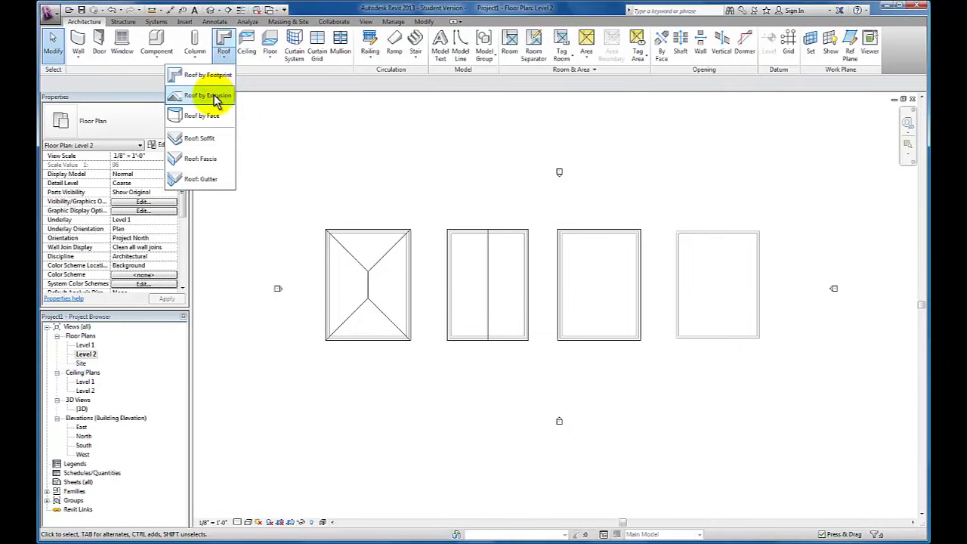
left_click(215, 98)
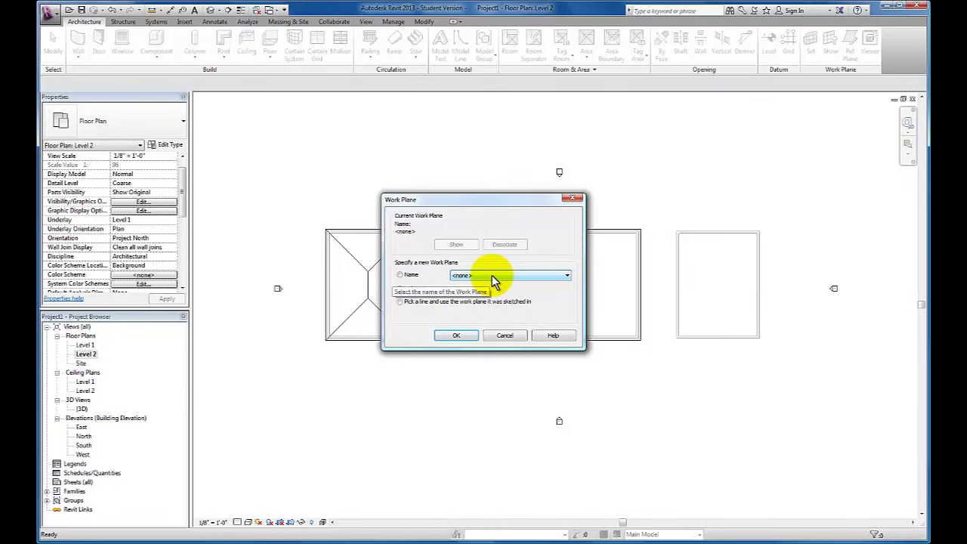
left_click(457, 336)
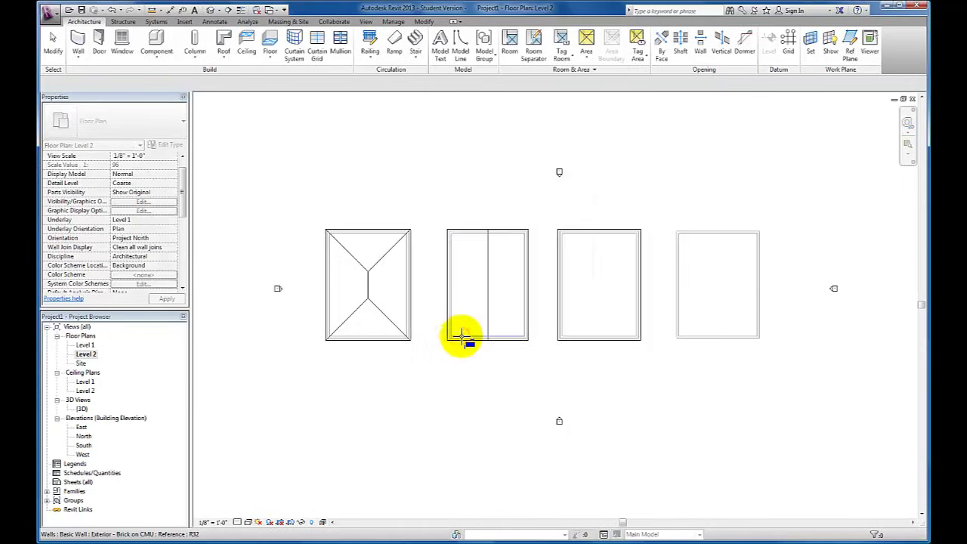
left_click(699, 339)
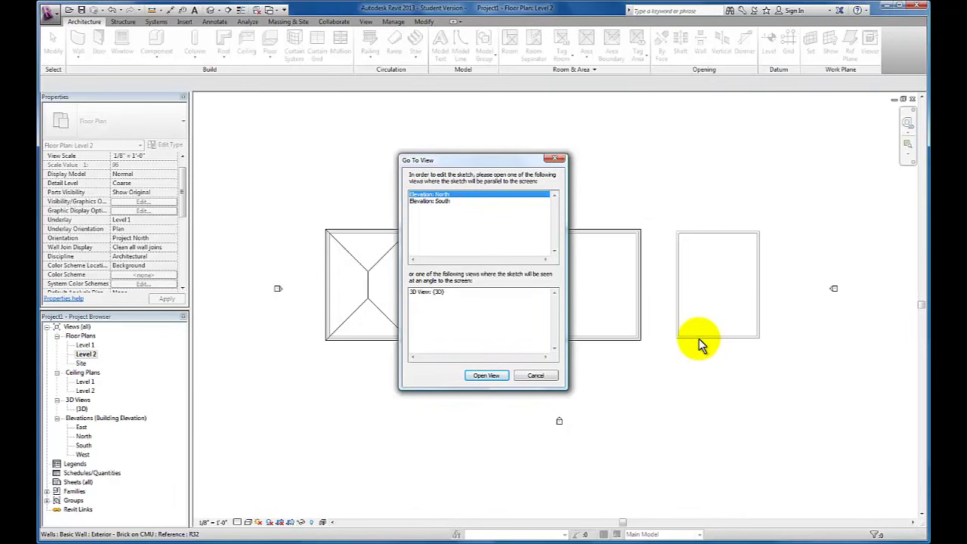
Step: Open the South elevation for the roof sketch and accept Level 2 with a 0' 0" offset as the roof reference level
left_click(435, 203)
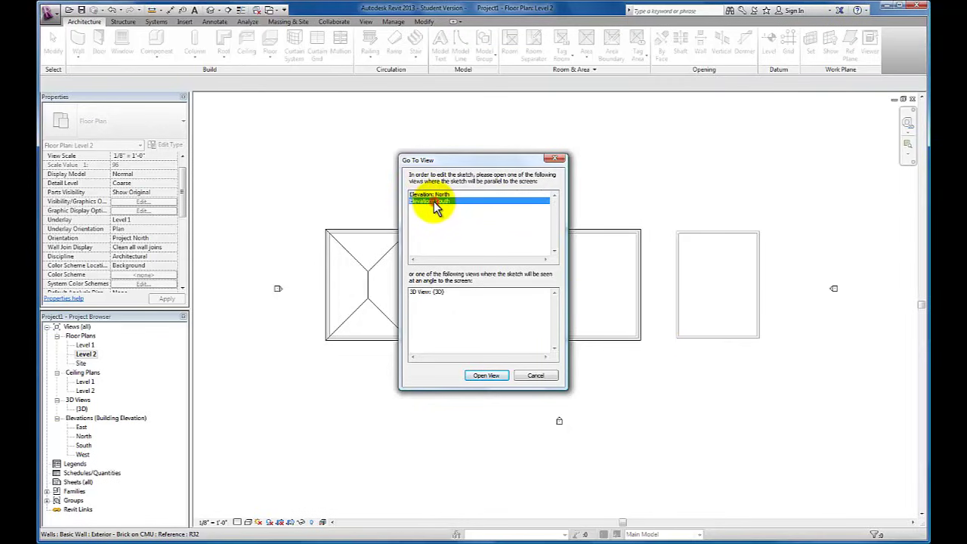
left_click(488, 375)
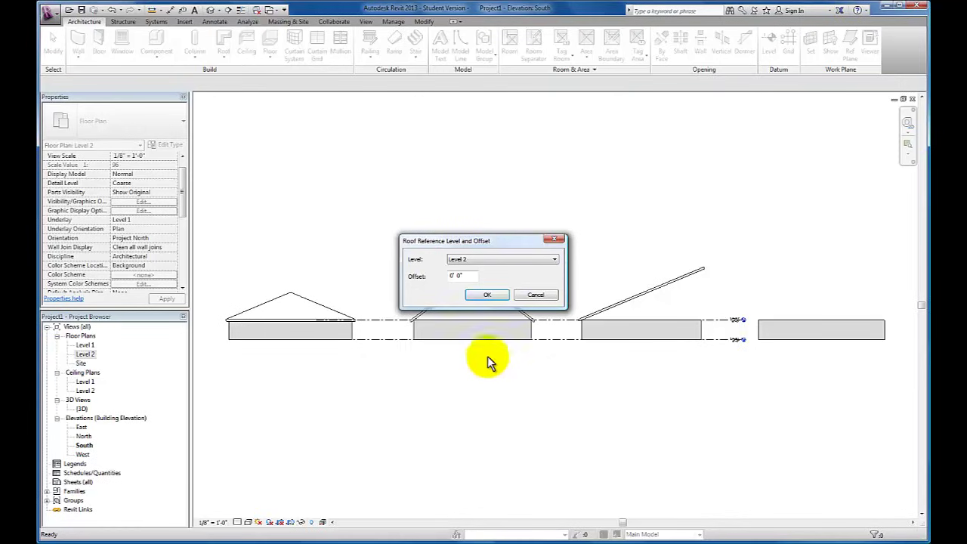
left_click(487, 297)
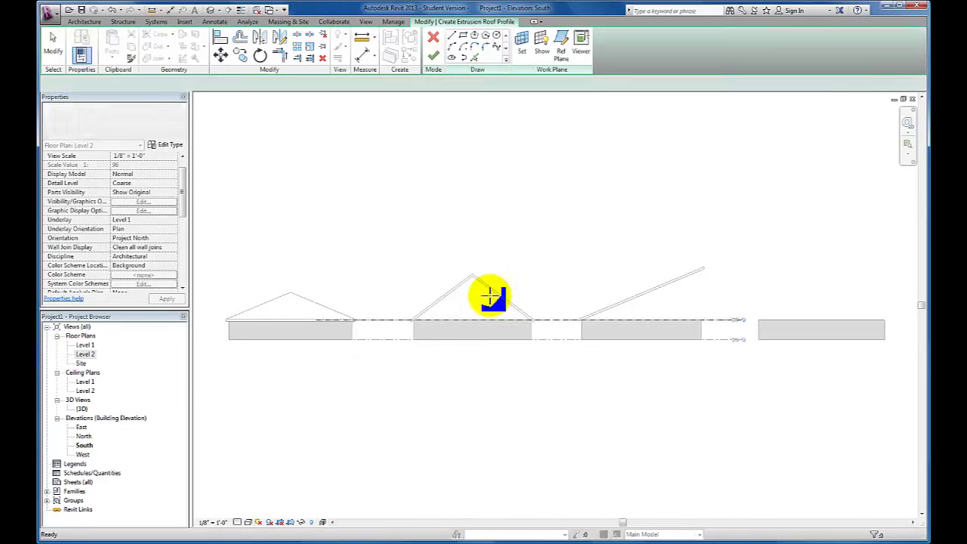
Step: Sketch a start-end-radius arc about 66' wide with about a 60' radius over the fourth building, slightly overhanging both walls, and finish the extrusion roof profile
middle_click_drag(760, 302, 521, 299)
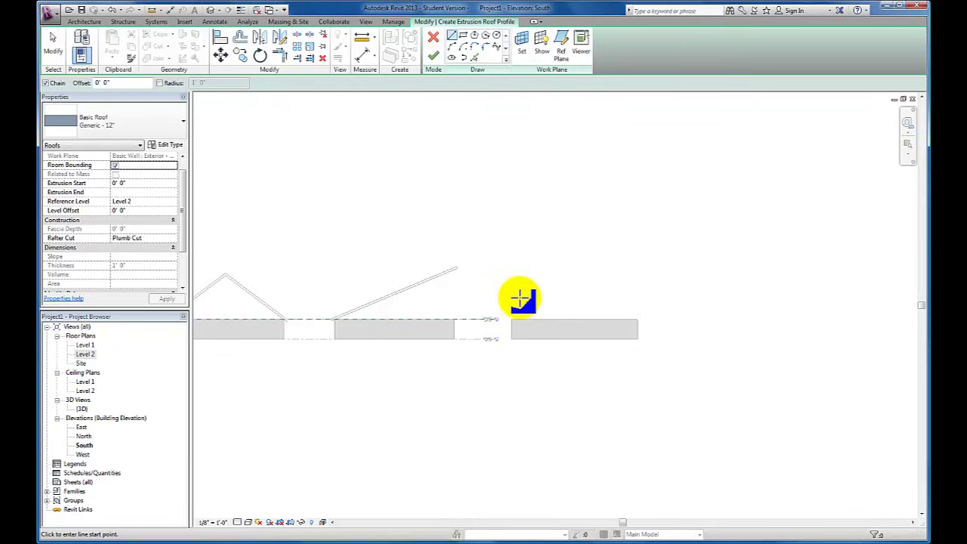
left_click(453, 50)
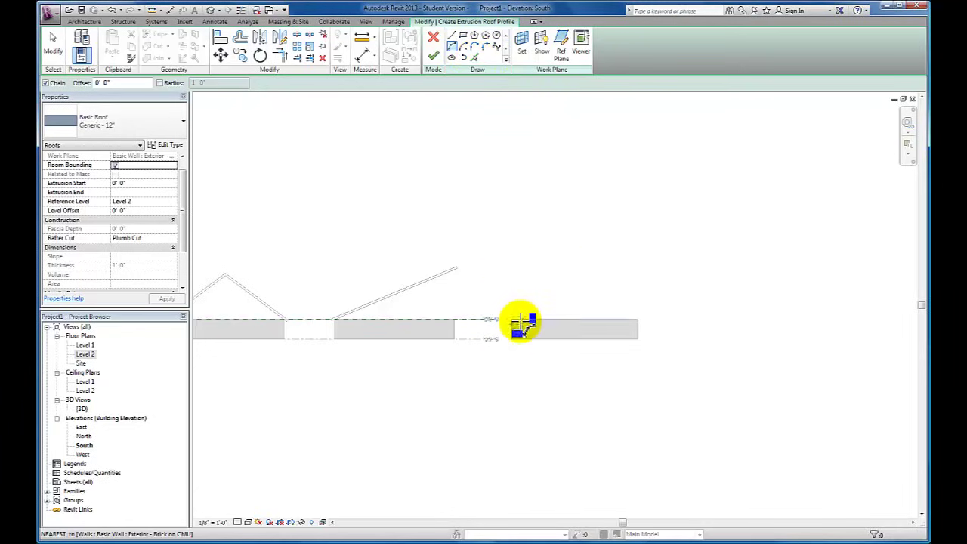
scroll(521, 323, "up", 3)
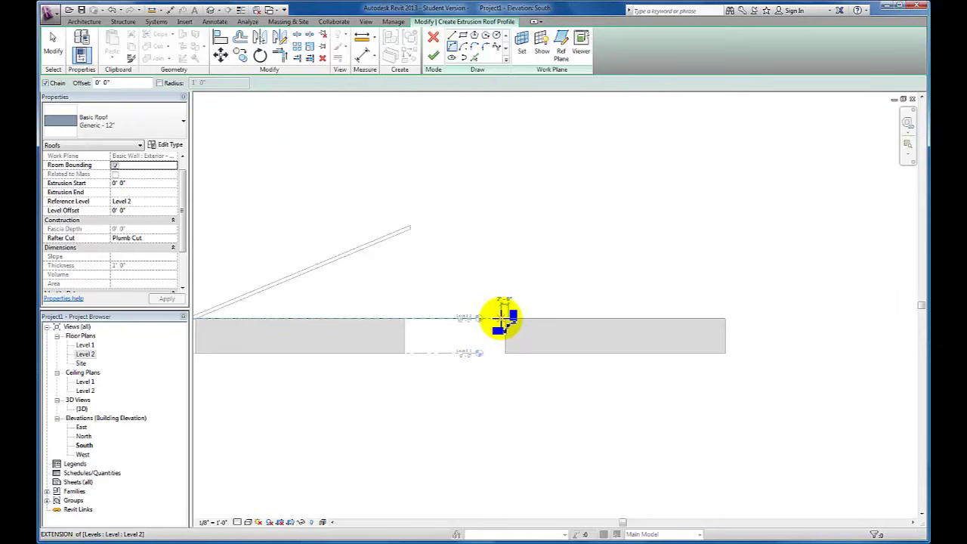
left_click(502, 318)
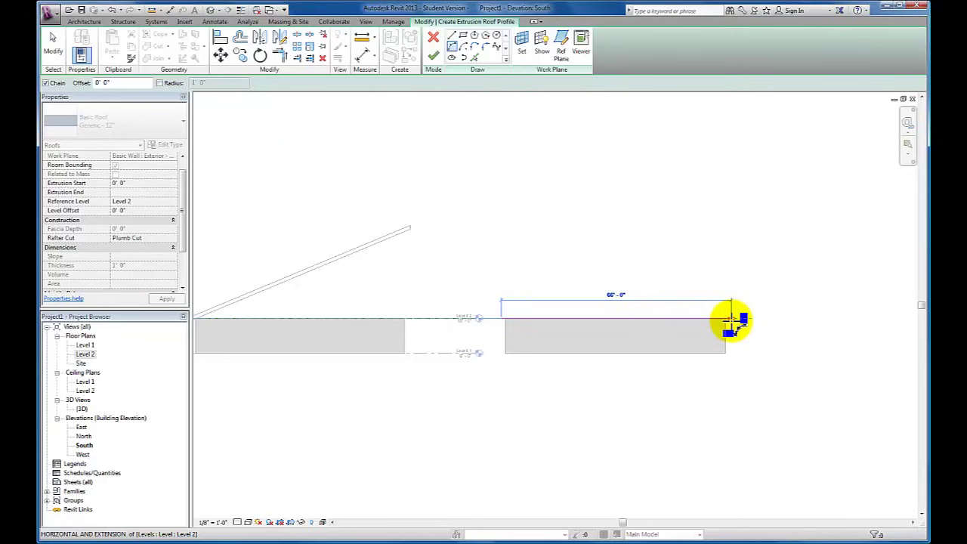
scroll(731, 321, "down", 2)
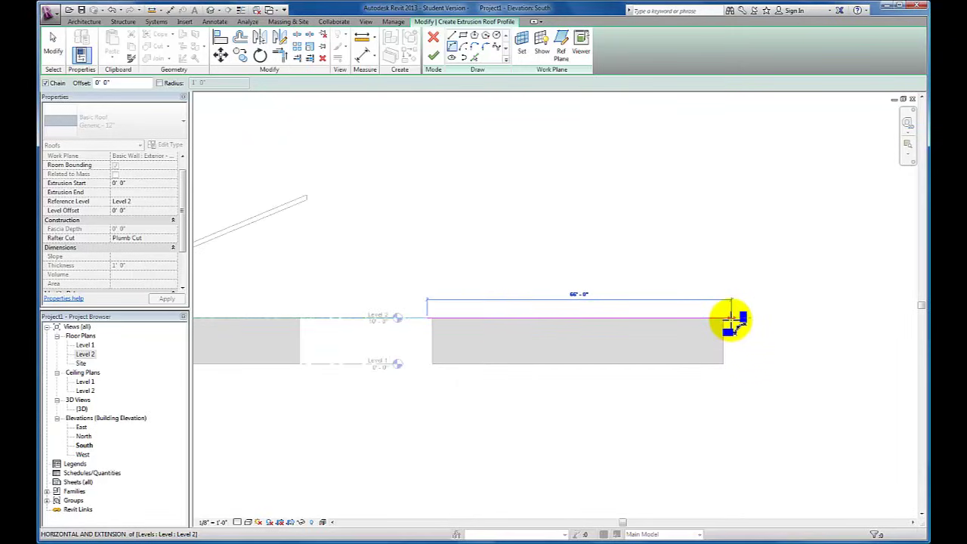
left_click(730, 318)
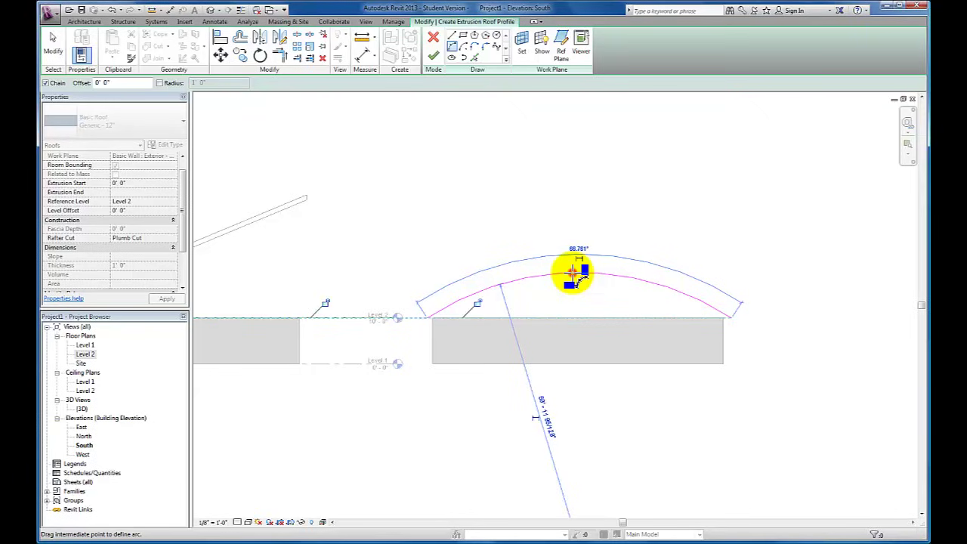
left_click(575, 273)
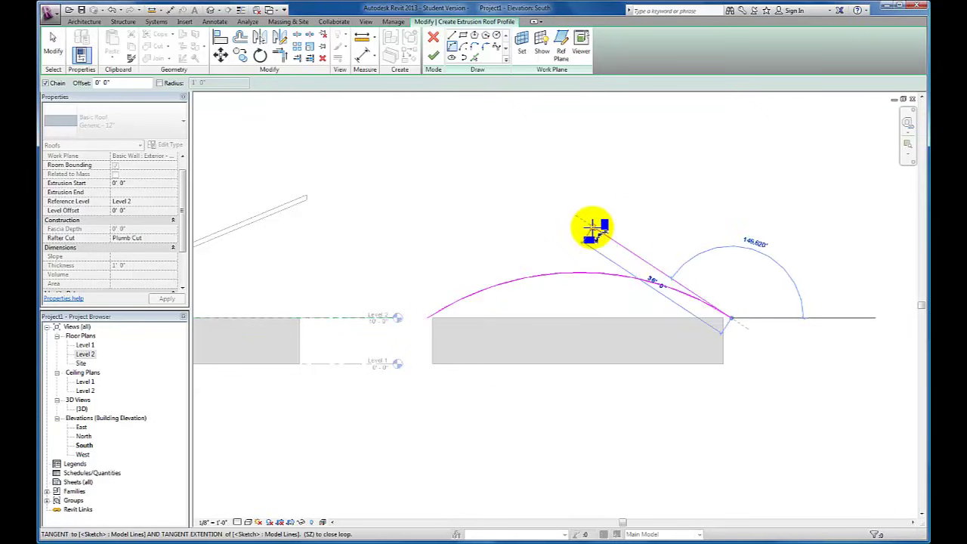
key("Escape")
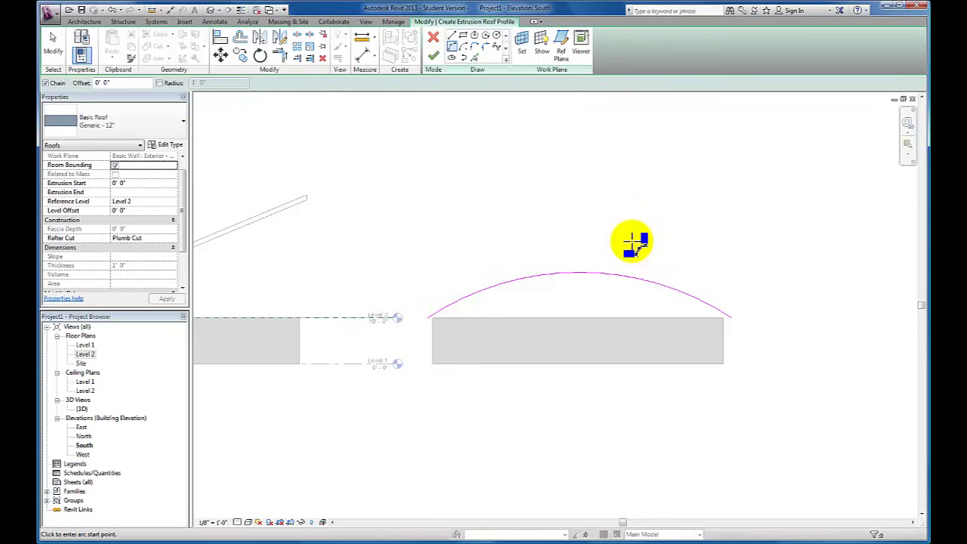
key("Escape")
key("Escape")
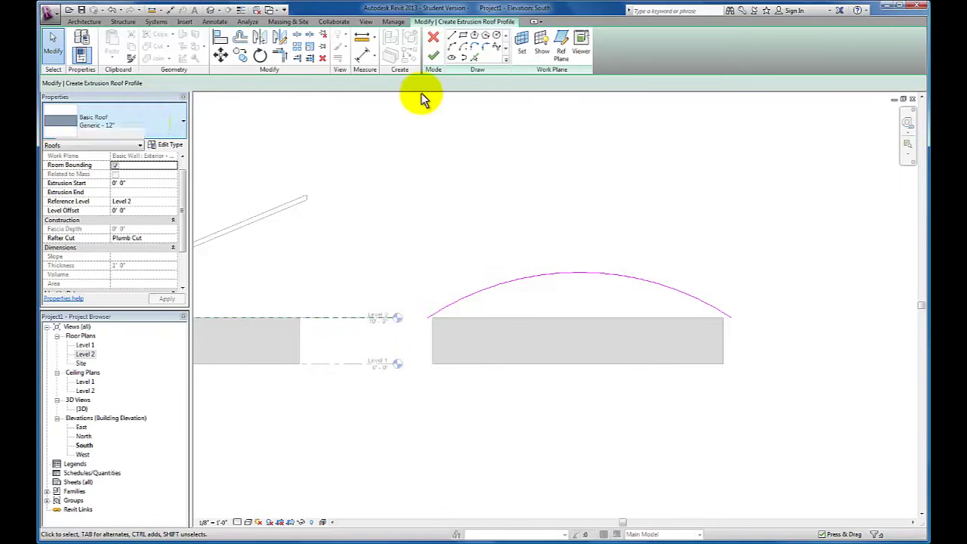
left_click(434, 57)
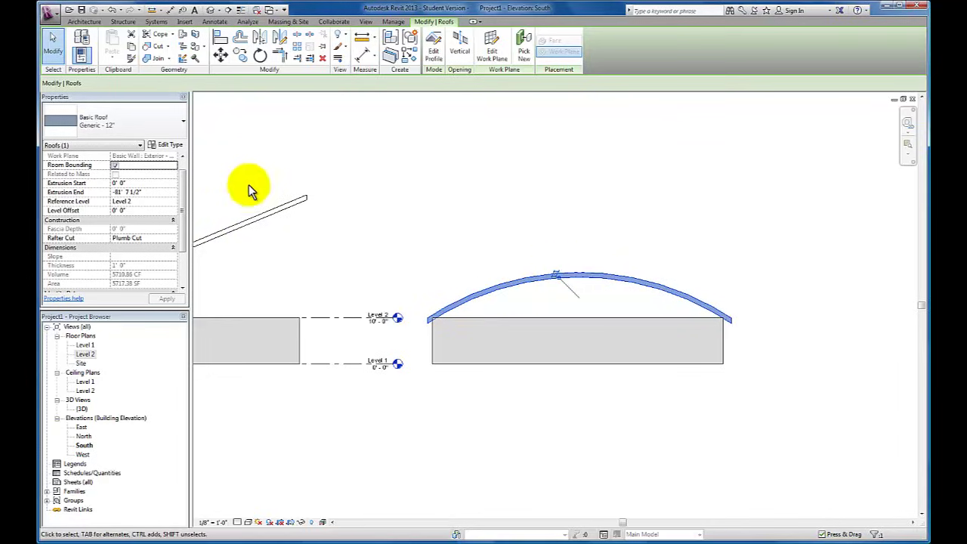
Step: Change the curved extrusion roof's type to Generic - 9" and open the 3D view
left_click(177, 122)
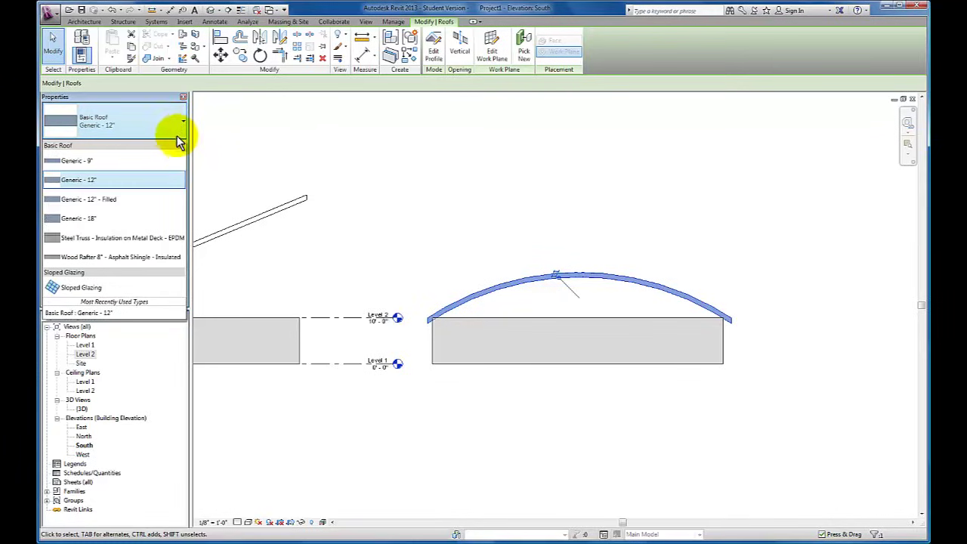
left_click(139, 160)
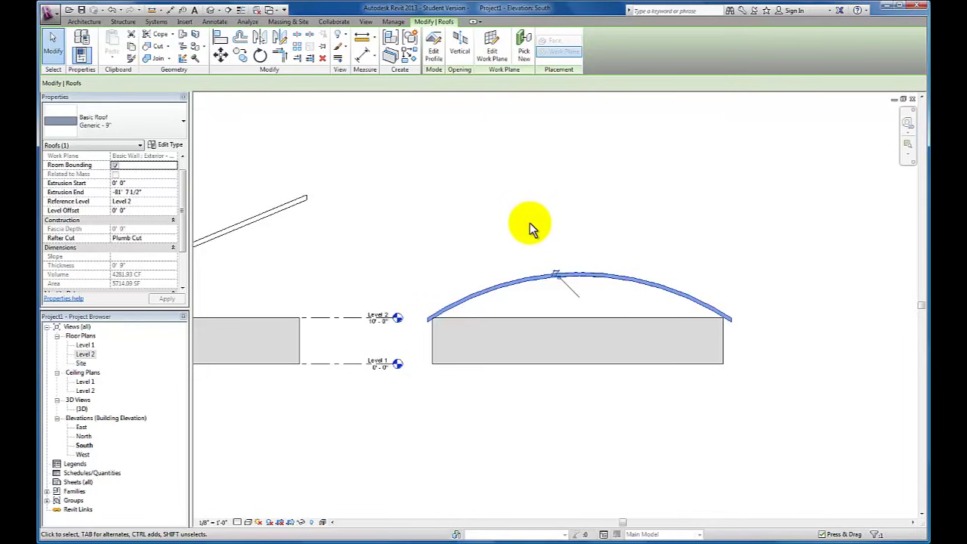
double_click(82, 409)
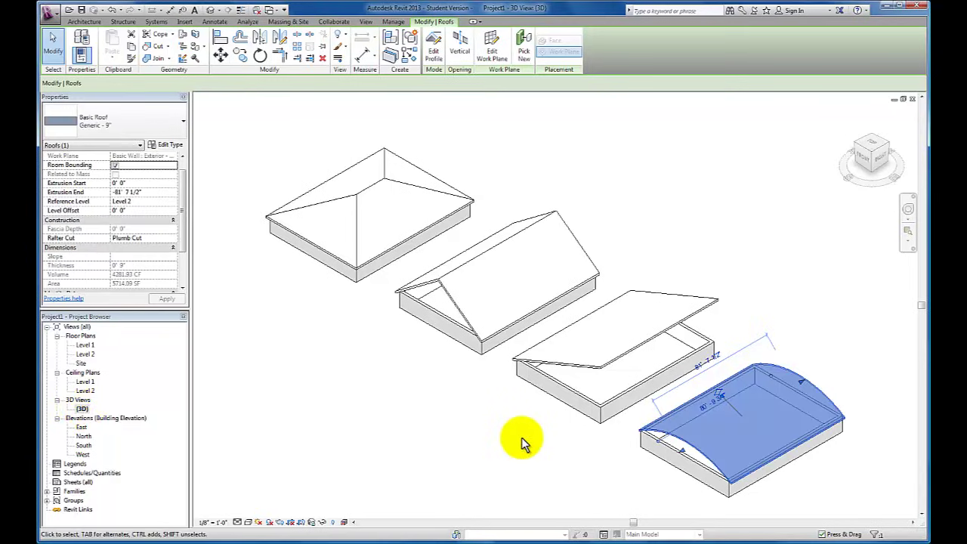
Step: Select the whole chain of four walls of the gable-roofed building, attach their tops to the gable roof and deselect them
left_click(890, 148)
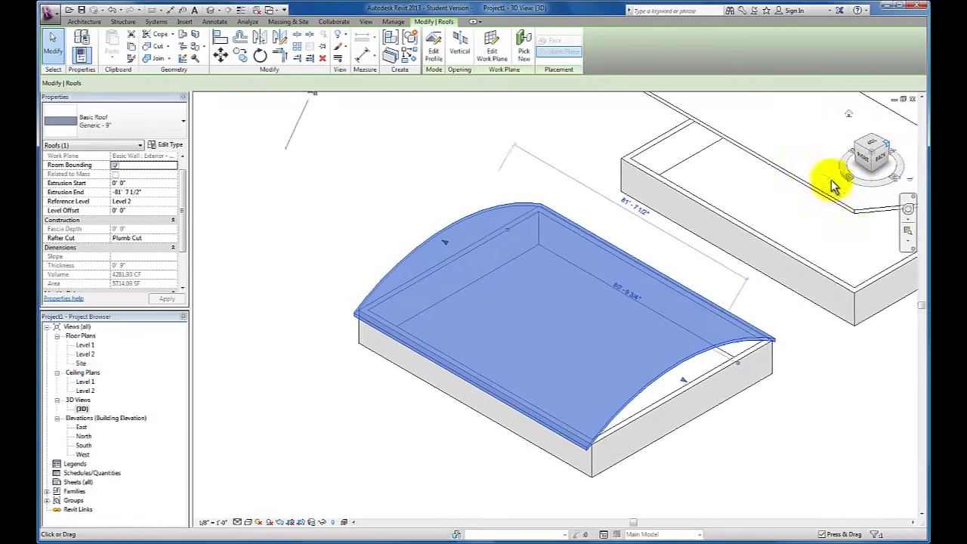
middle_click_drag(753, 289, 555, 295)
scroll(555, 295, "down", 3)
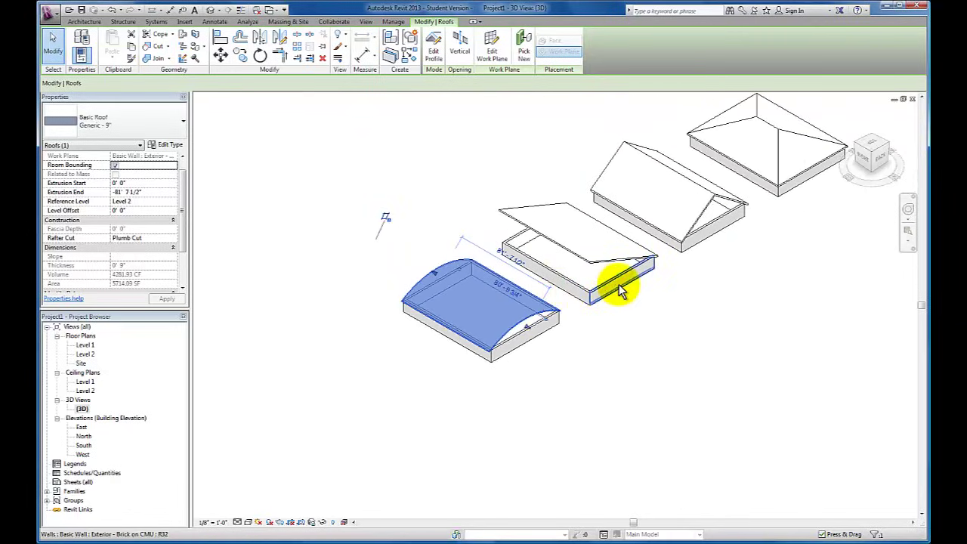
scroll(710, 234, "down", 1)
middle_click_drag(710, 234, 654, 273)
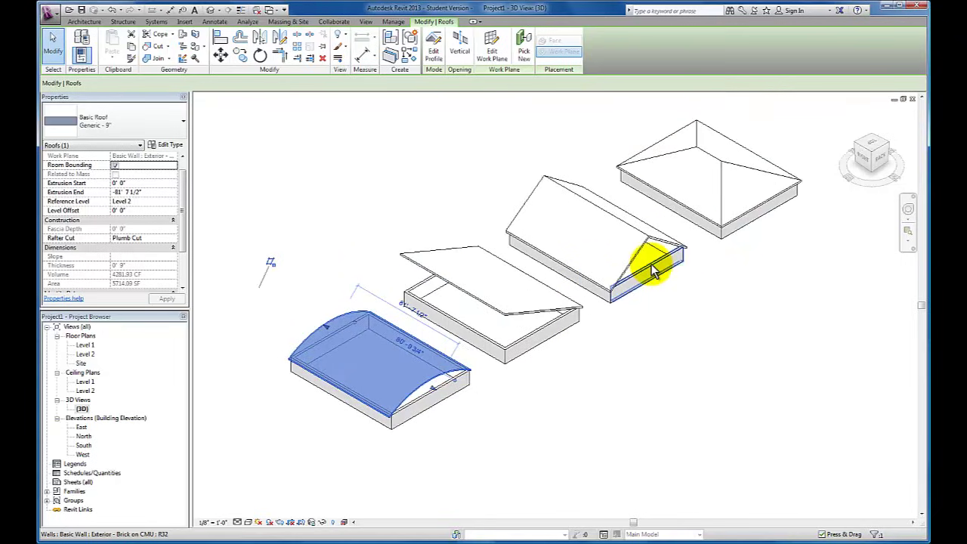
left_click(654, 274)
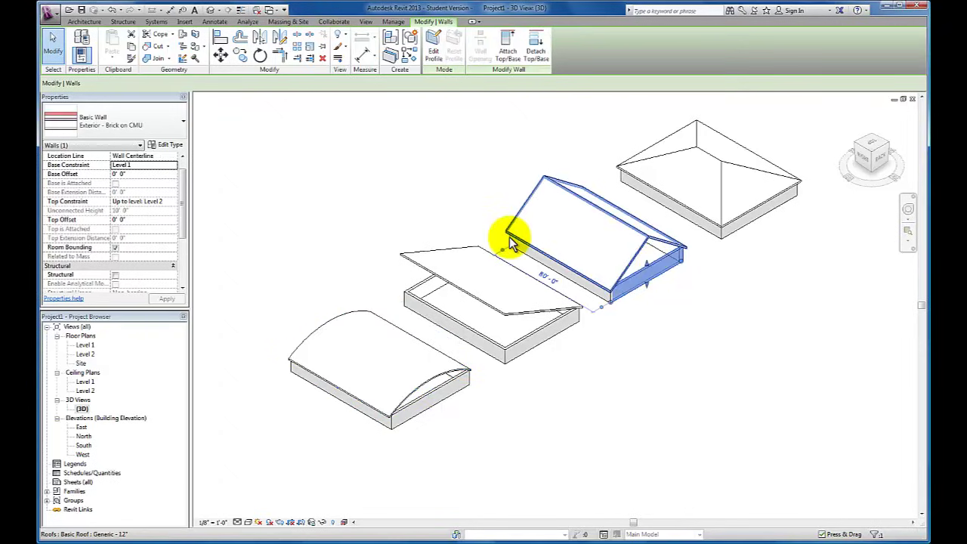
key("Tab")
key("Tab")
key("Tab")
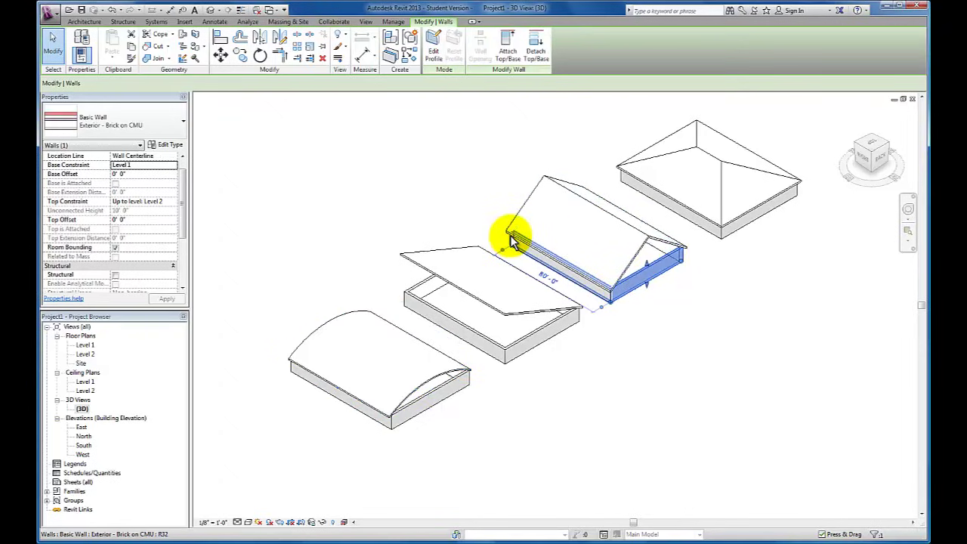
key("Tab")
key("Tab")
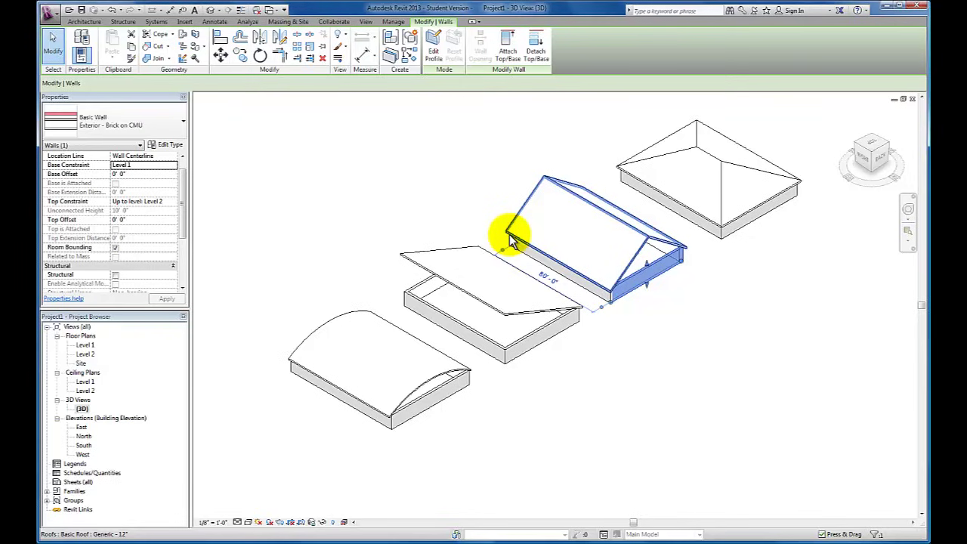
key("Tab")
key("Tab")
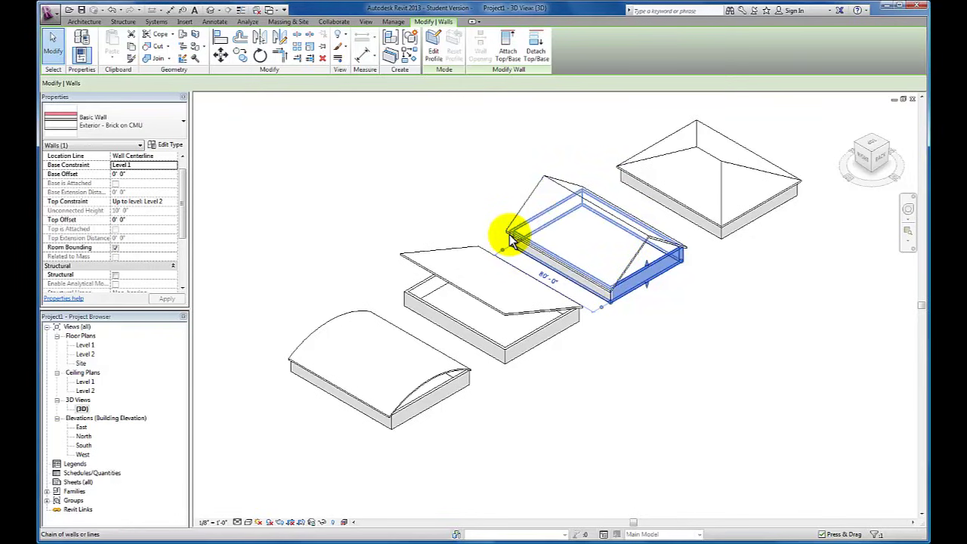
left_click(509, 235)
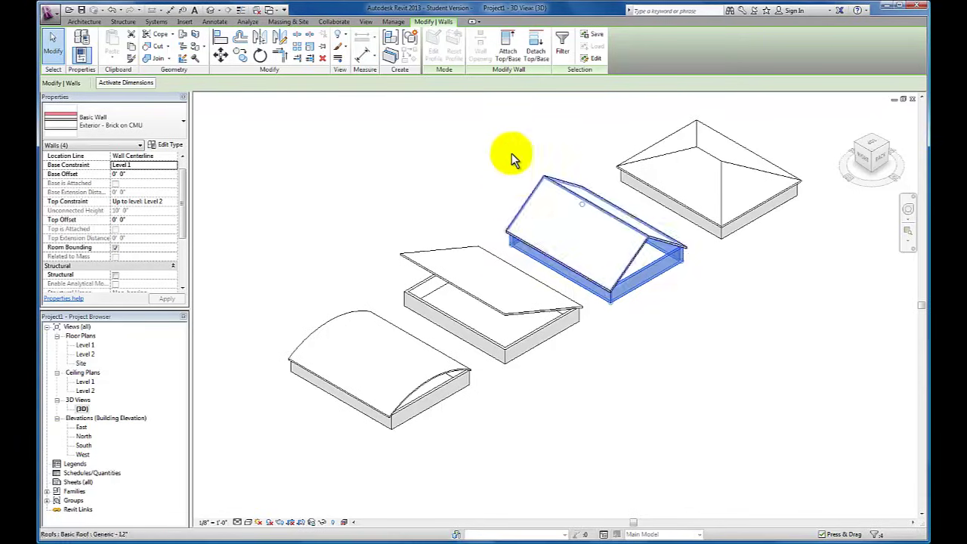
left_click(509, 53)
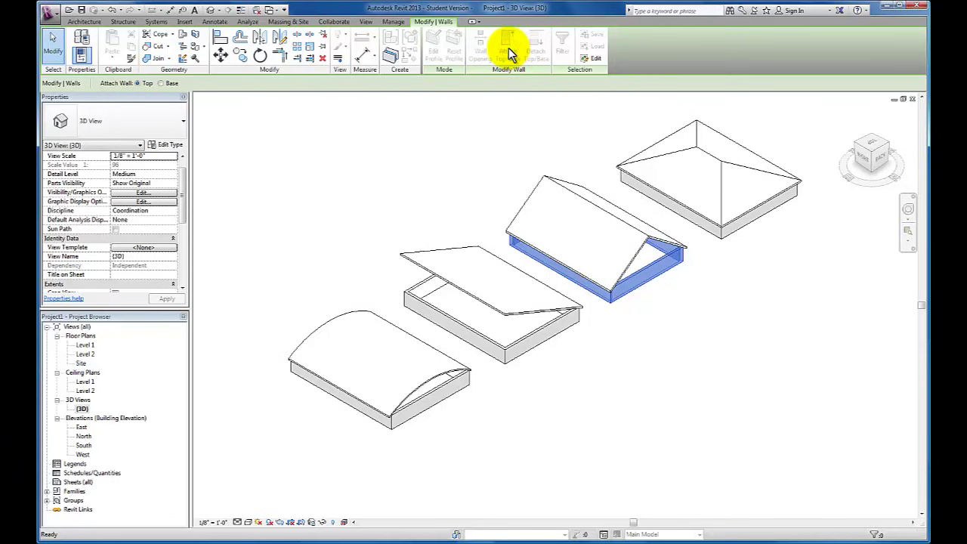
left_click(577, 197)
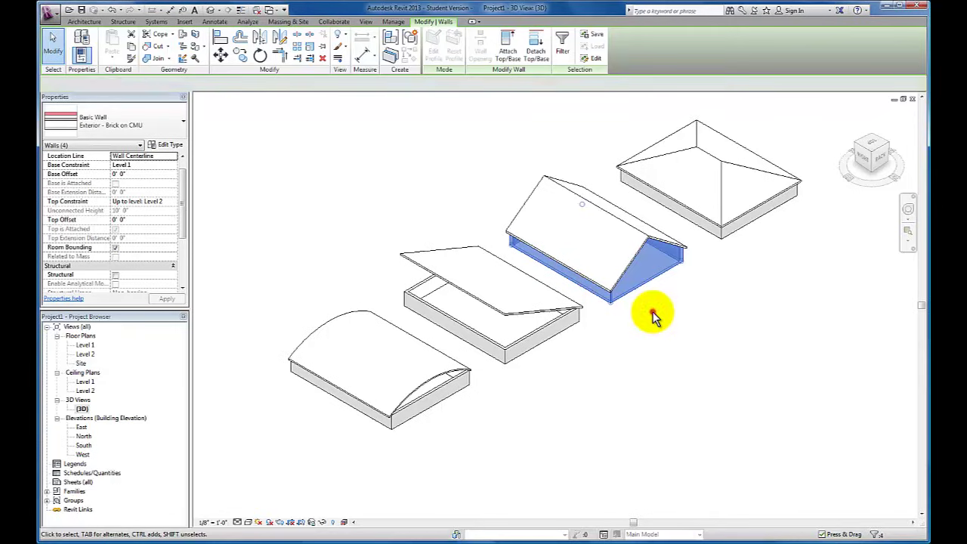
left_click(652, 311)
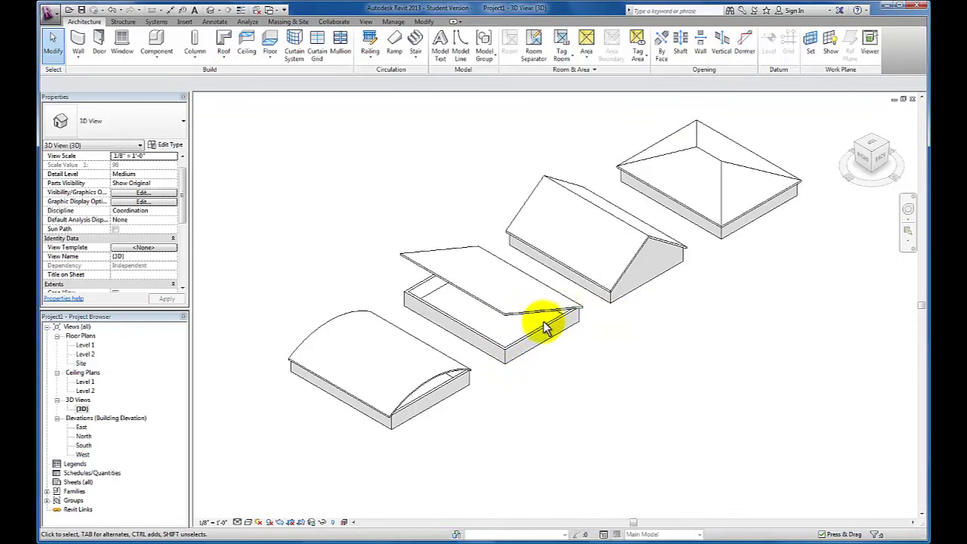
Step: Select the chain of walls under the shed roof, attach their tops to that roof and clear the selection
key("Tab")
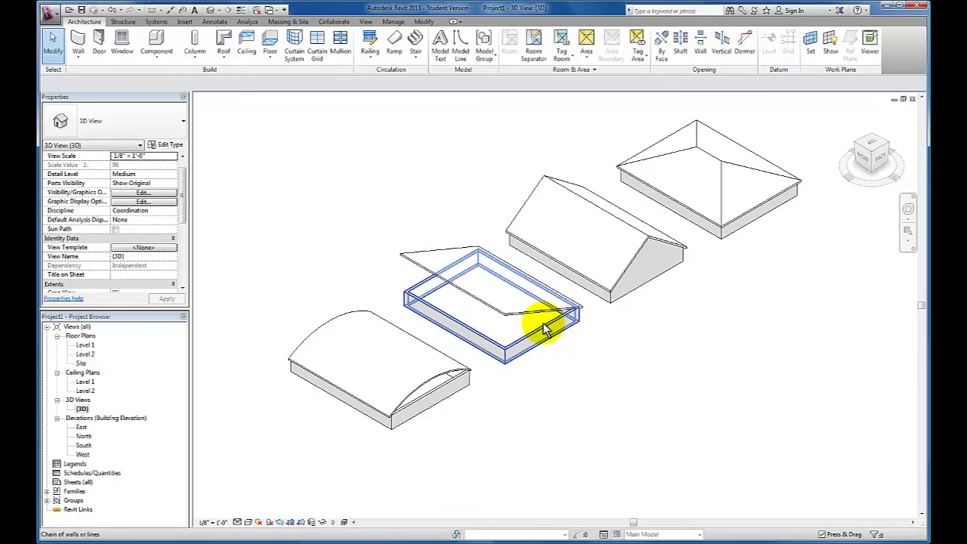
left_click(543, 323)
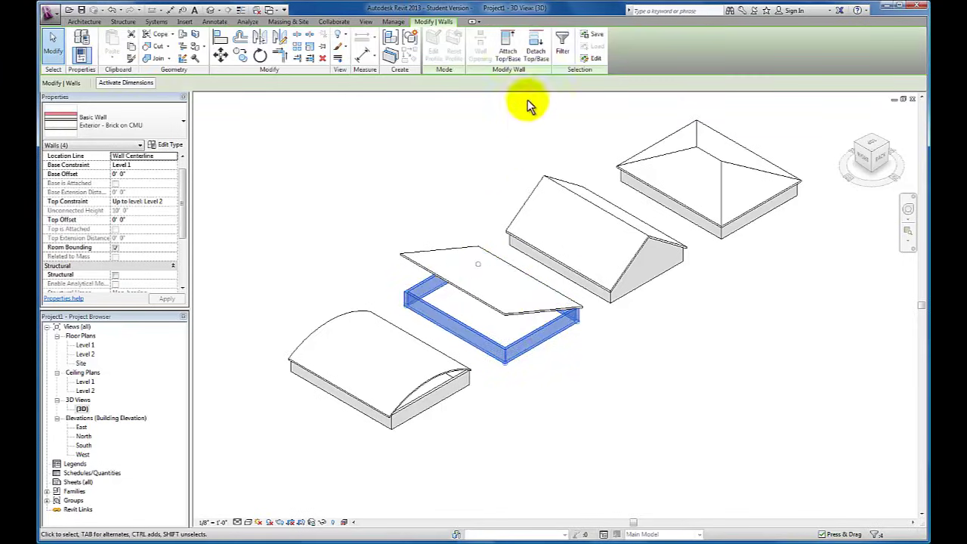
left_click(507, 49)
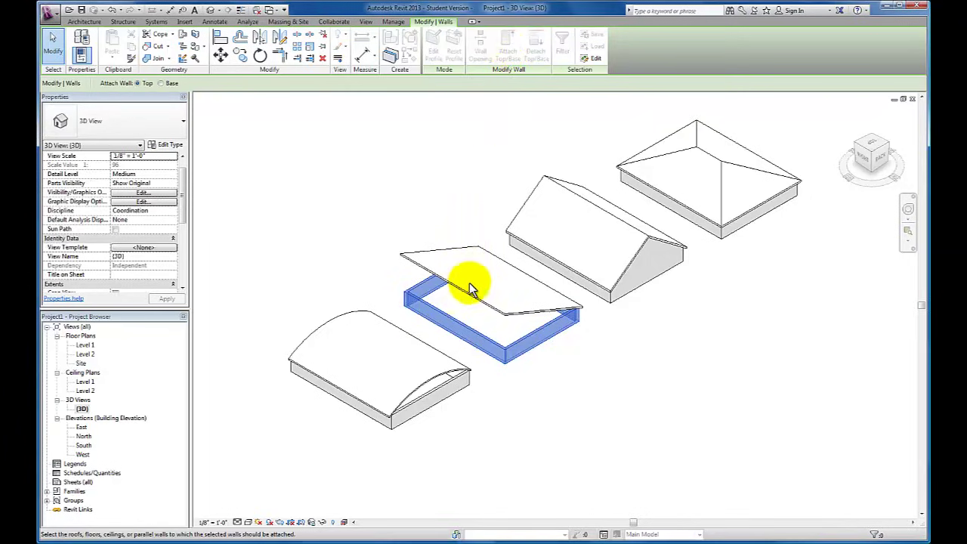
left_click(472, 289)
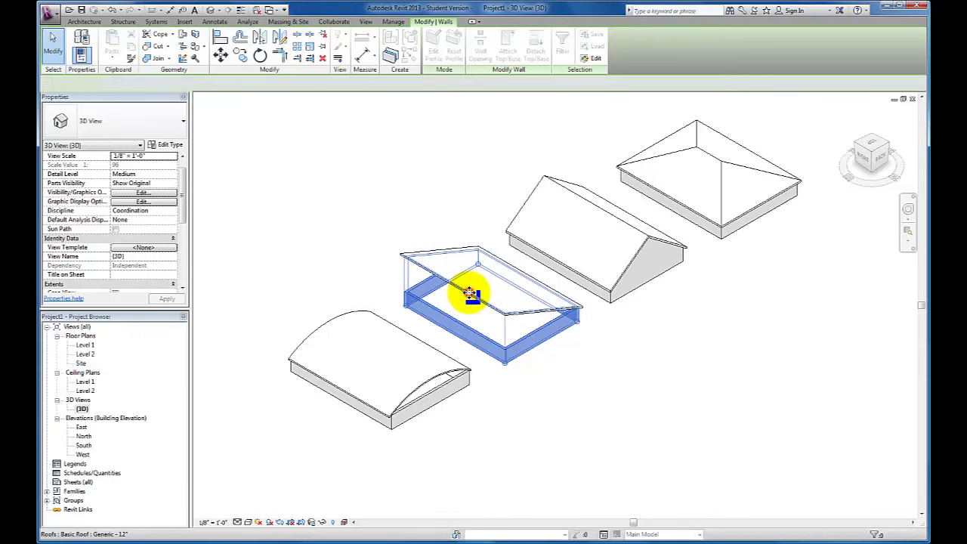
left_click(425, 213)
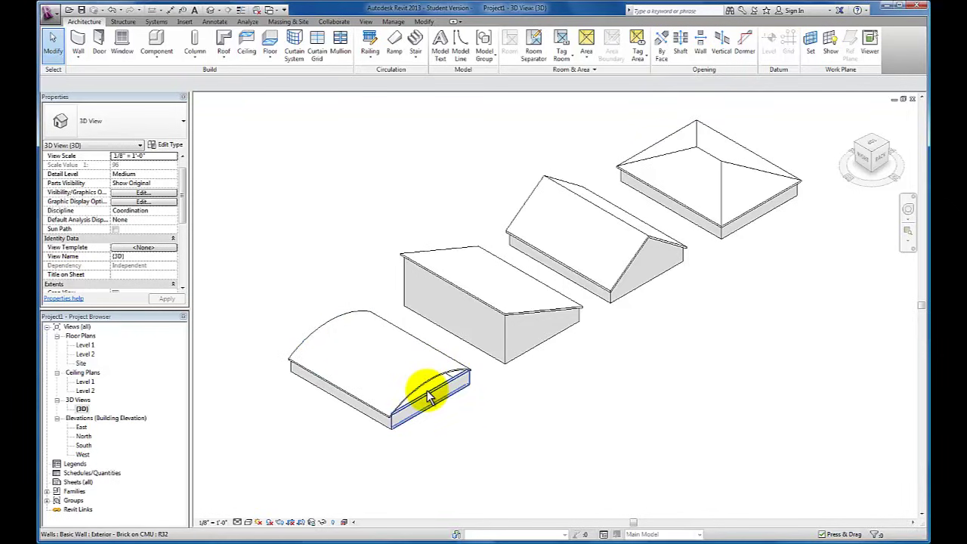
Step: Attach the tops of all four walls of the fourth building to its curved extrusion roof and deselect them
key("Tab")
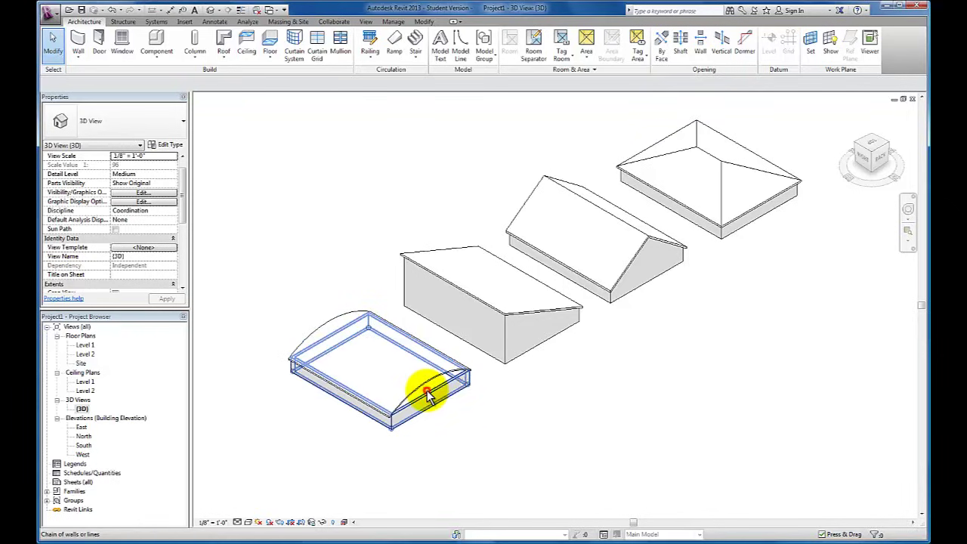
left_click(427, 394)
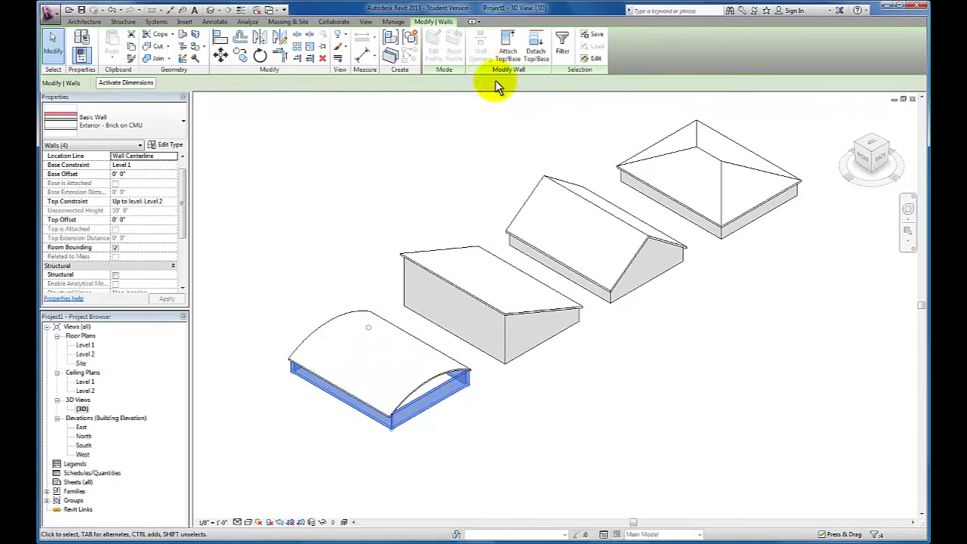
left_click(502, 51)
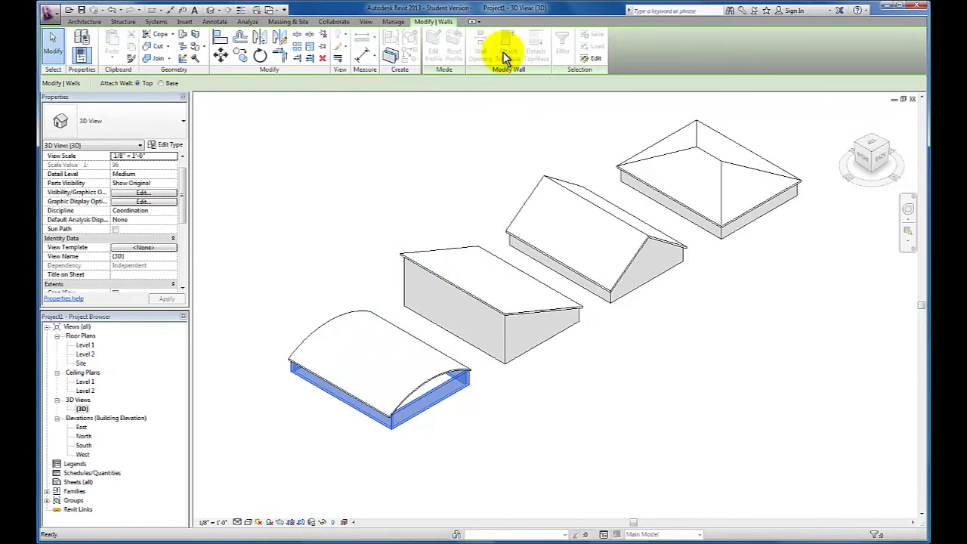
left_click(429, 384)
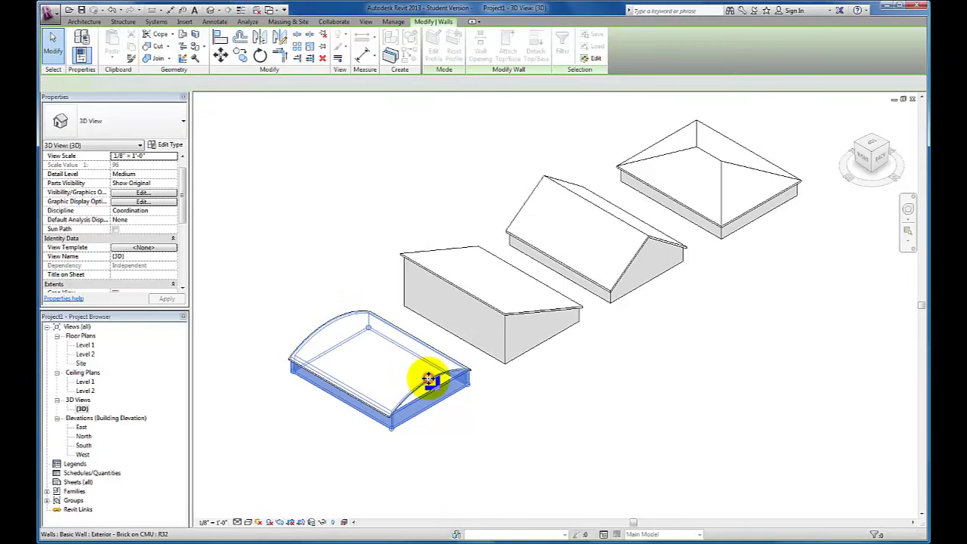
left_click(365, 252)
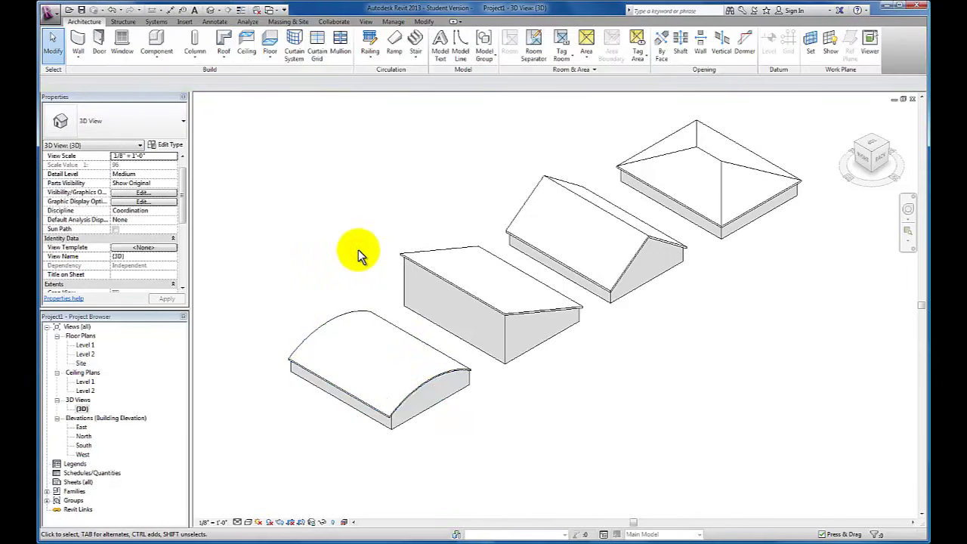
left_click(857, 145)
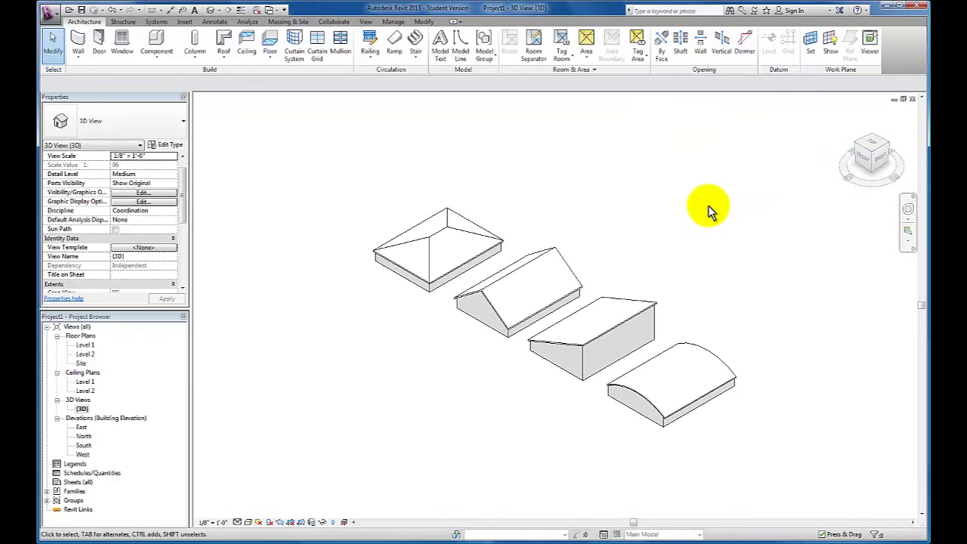